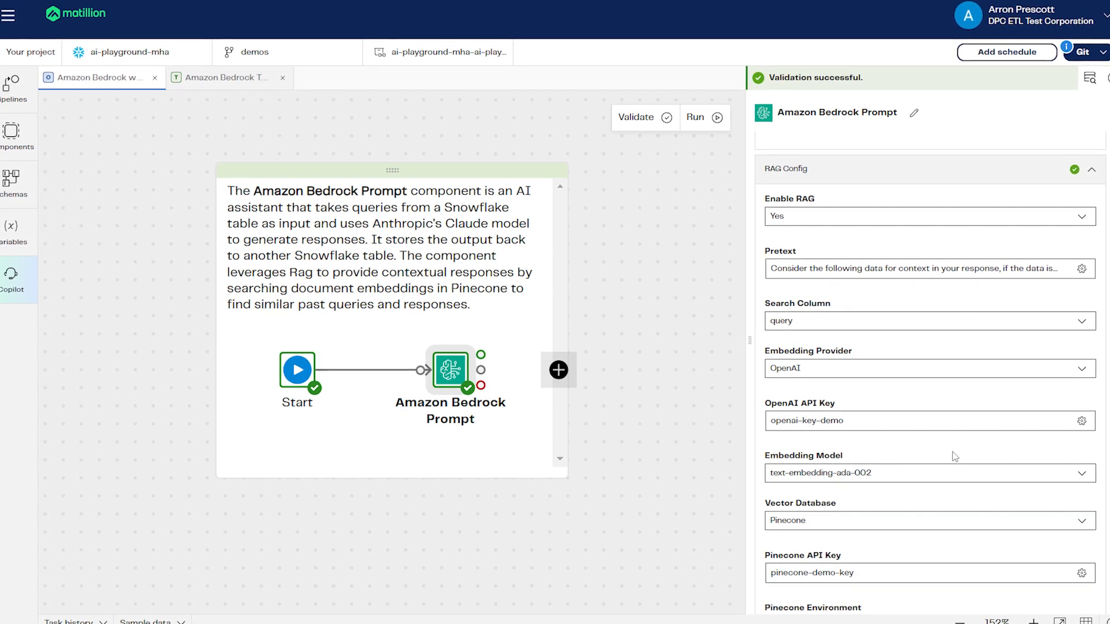
Review the RAG Config settings of the Amazon Bedrock Prompt component, including the full Pretext and the Pinecone settings.
{"action": "left_click", "coordinate": [897, 276]}
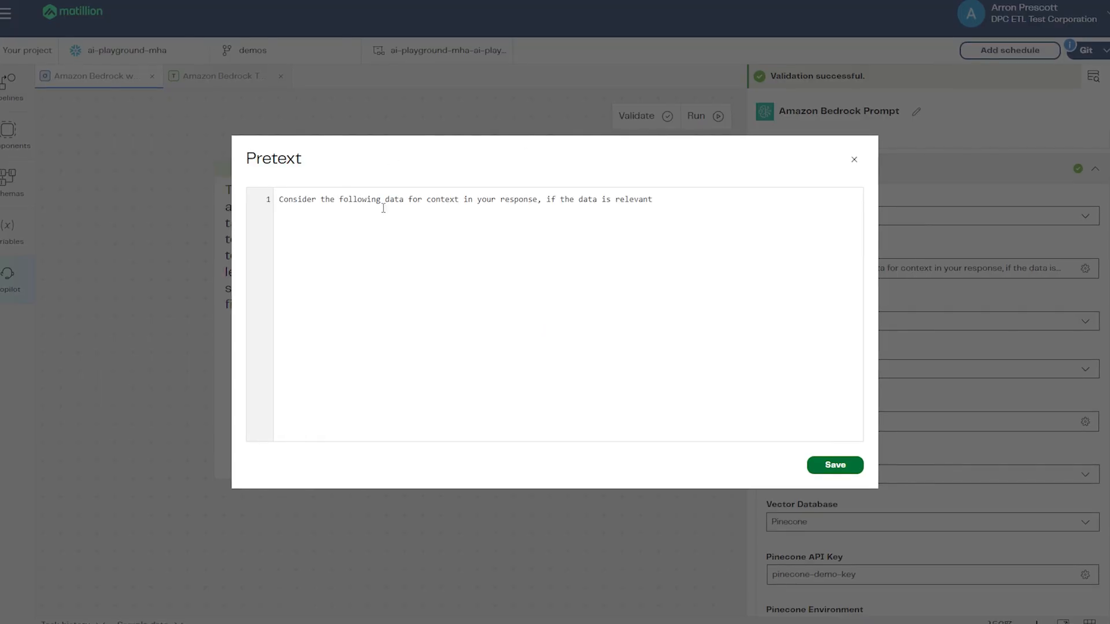
{"action": "left_click", "coordinate": [854, 160]}
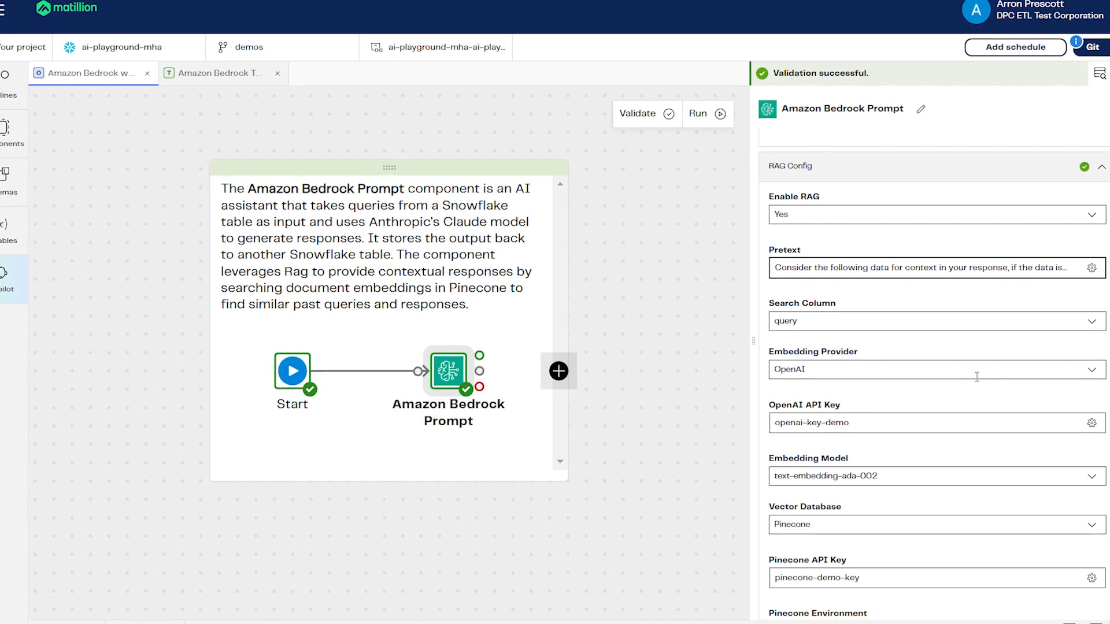
{"action": "scroll", "coordinate": [965, 377], "scroll_direction": "down", "scroll_amount": 2}
{"action": "scroll", "coordinate": [962, 378], "scroll_direction": "down", "scroll_amount": 2}
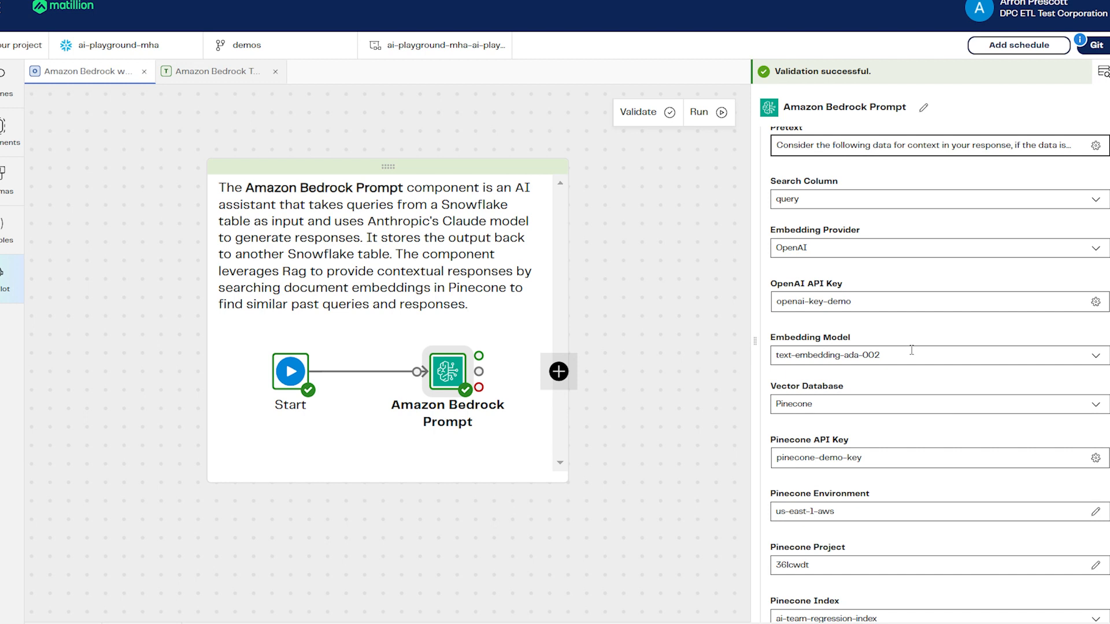
{"action": "scroll", "coordinate": [913, 351], "scroll_direction": "down", "scroll_amount": 2}
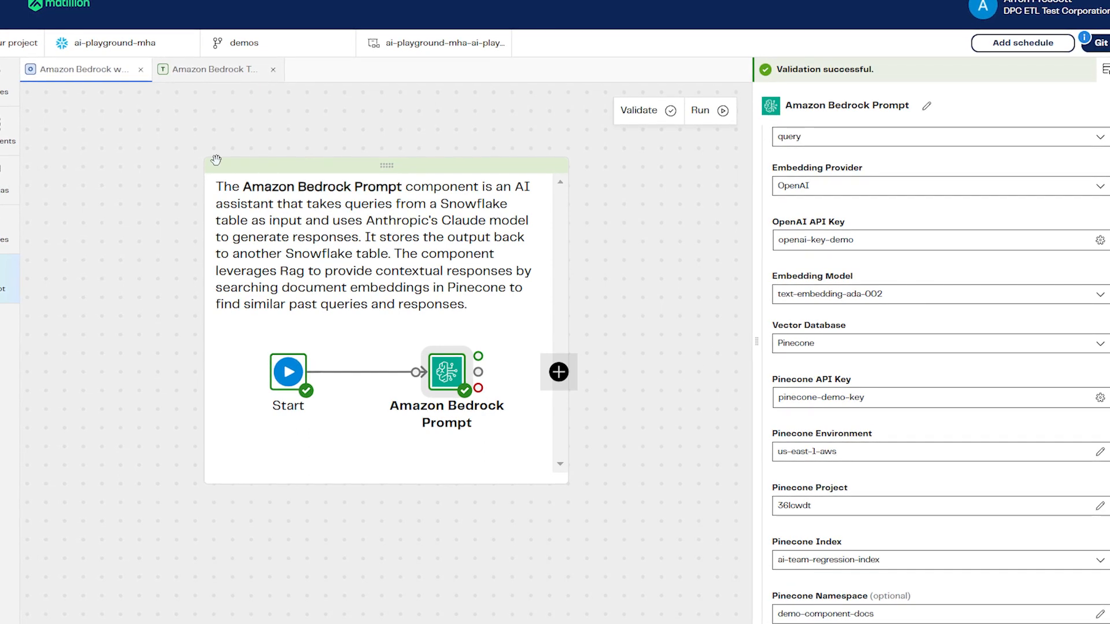
Sample the data of the component_queries table in the second Amazon Bedrock pipeline.
{"action": "left_click", "coordinate": [194, 73]}
{"action": "left_click", "coordinate": [500, 351]}
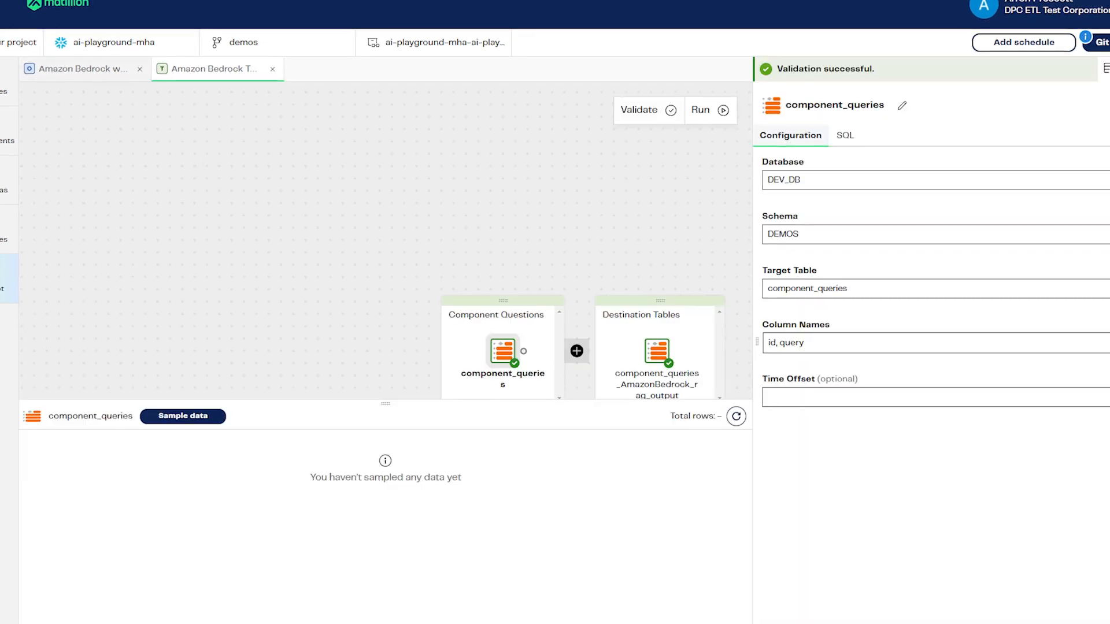
{"action": "left_click", "coordinate": [222, 421]}
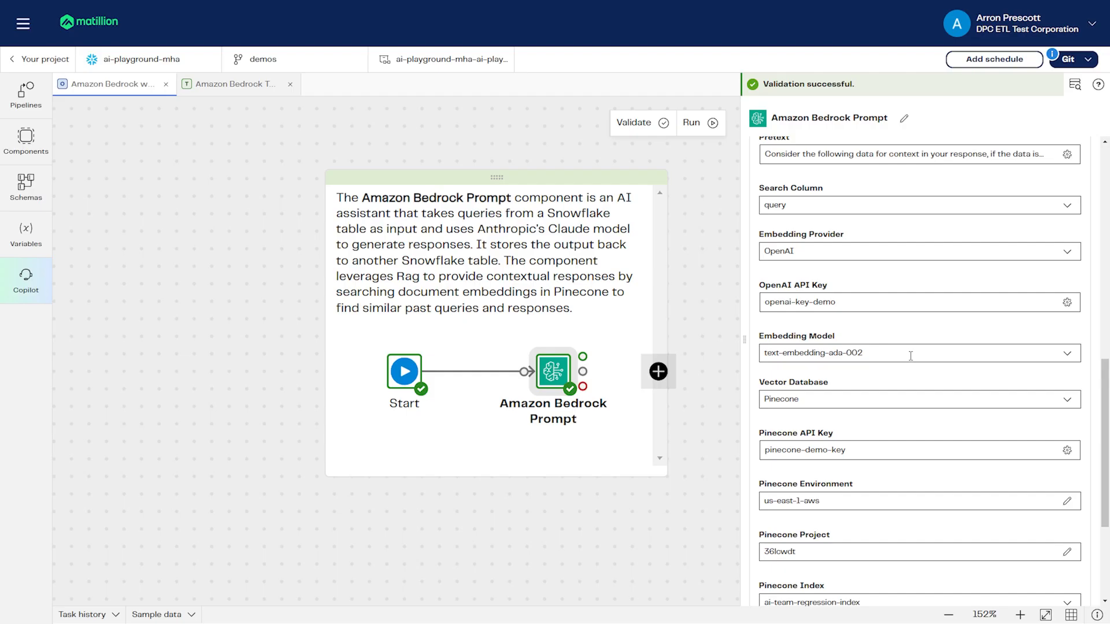
Check which embedding models are available for the Amazon Bedrock Prompt component, keeping the current choice.
{"action": "left_click", "coordinate": [910, 353]}
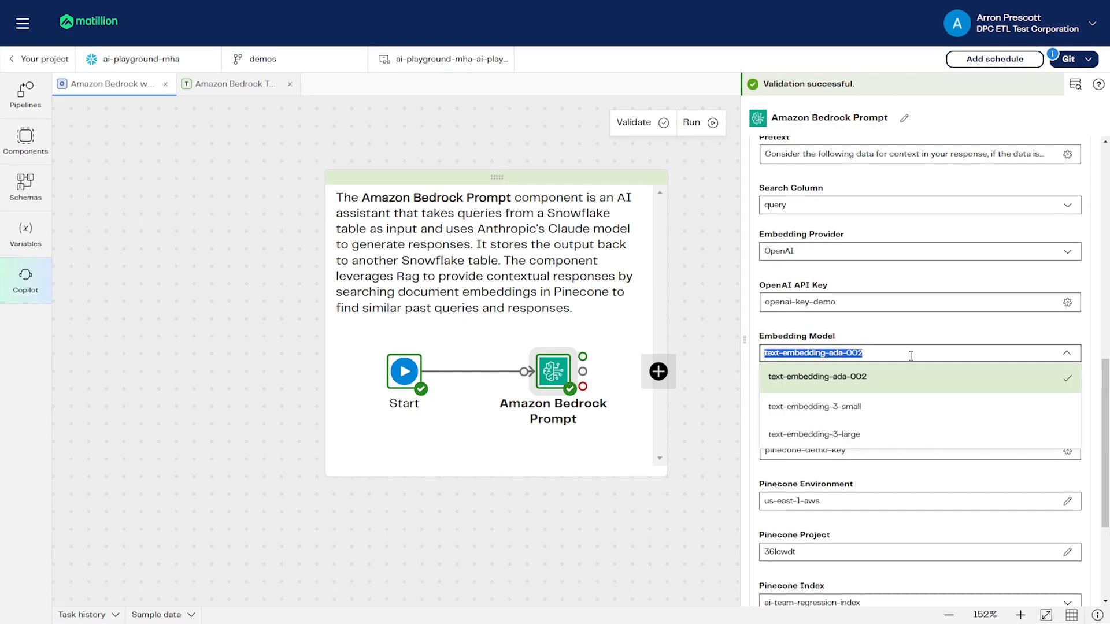
{"action": "left_click", "coordinate": [938, 334]}
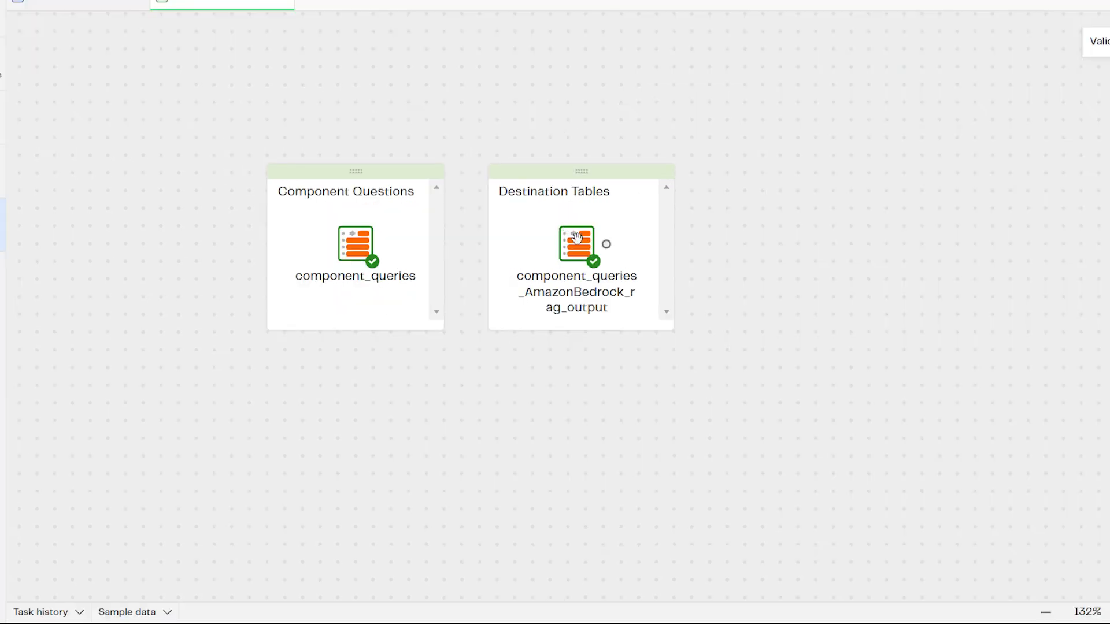
Sample the data of the destination table component_queries_AmazonBedrock_rag_output.
{"action": "left_click", "coordinate": [577, 238]}
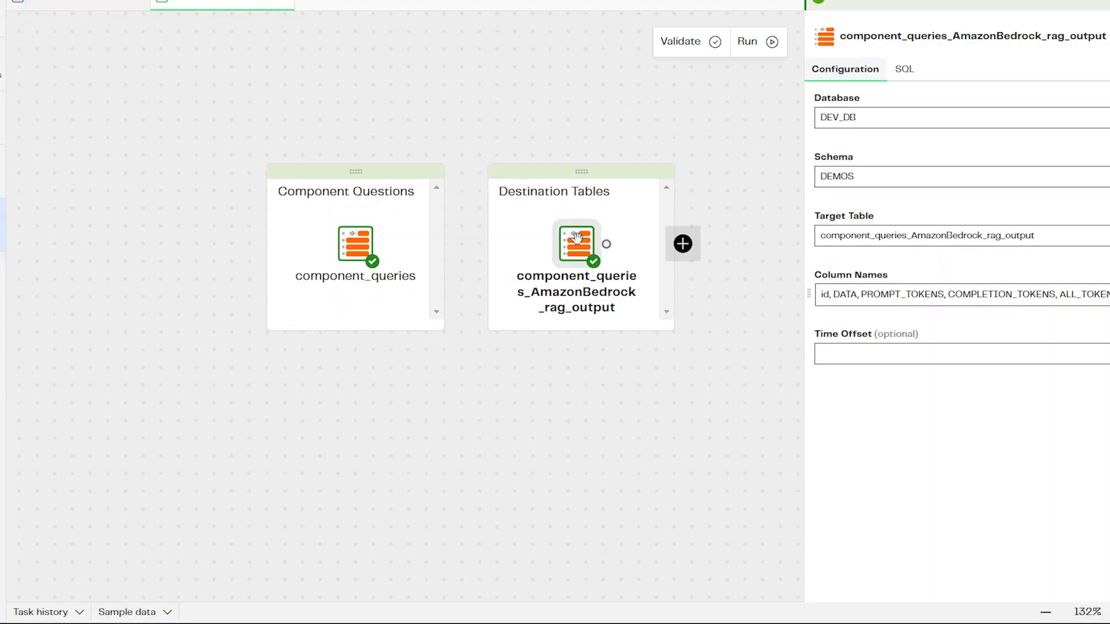
{"action": "left_click", "coordinate": [153, 613]}
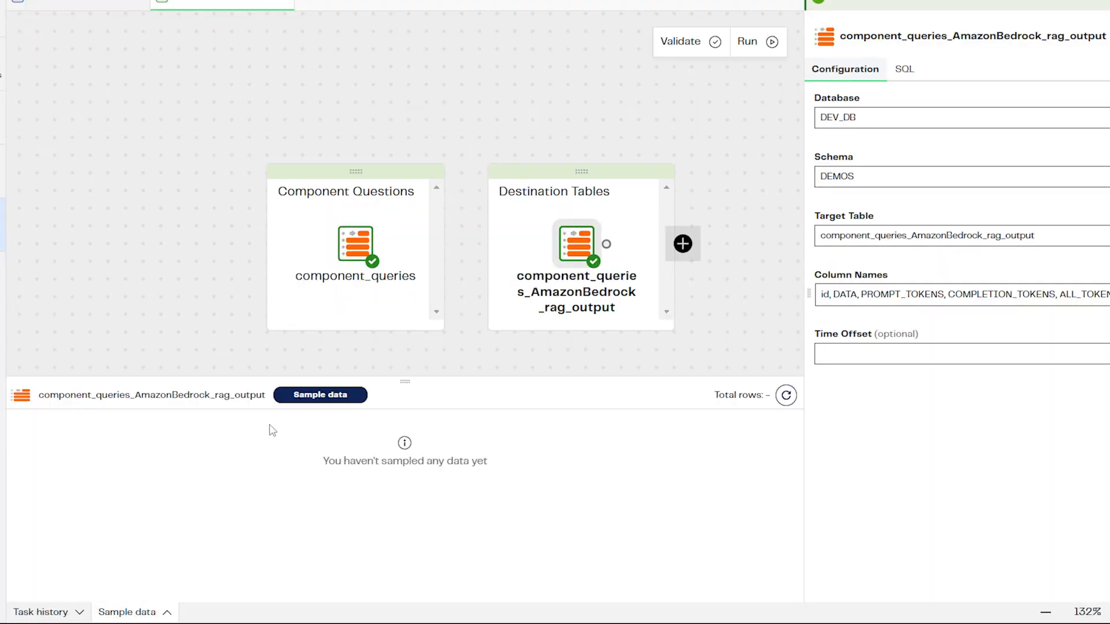
{"action": "left_click", "coordinate": [310, 395]}
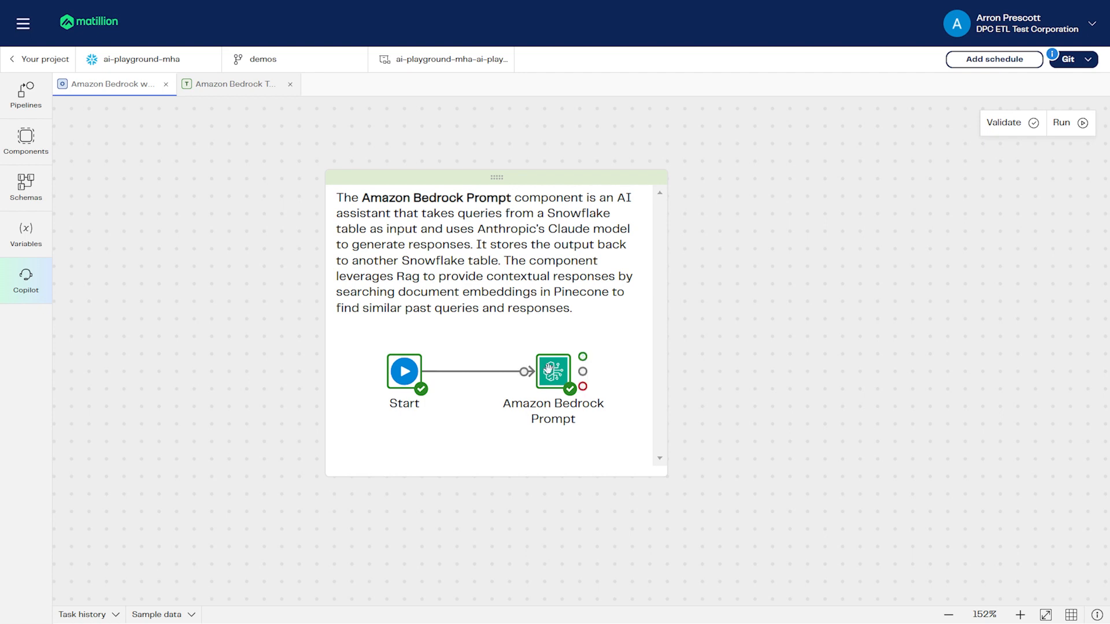
Open the Amazon Bedrock Prompt component's documentation and read its linked page on cloud provider credentials.
{"action": "left_click", "coordinate": [553, 371]}
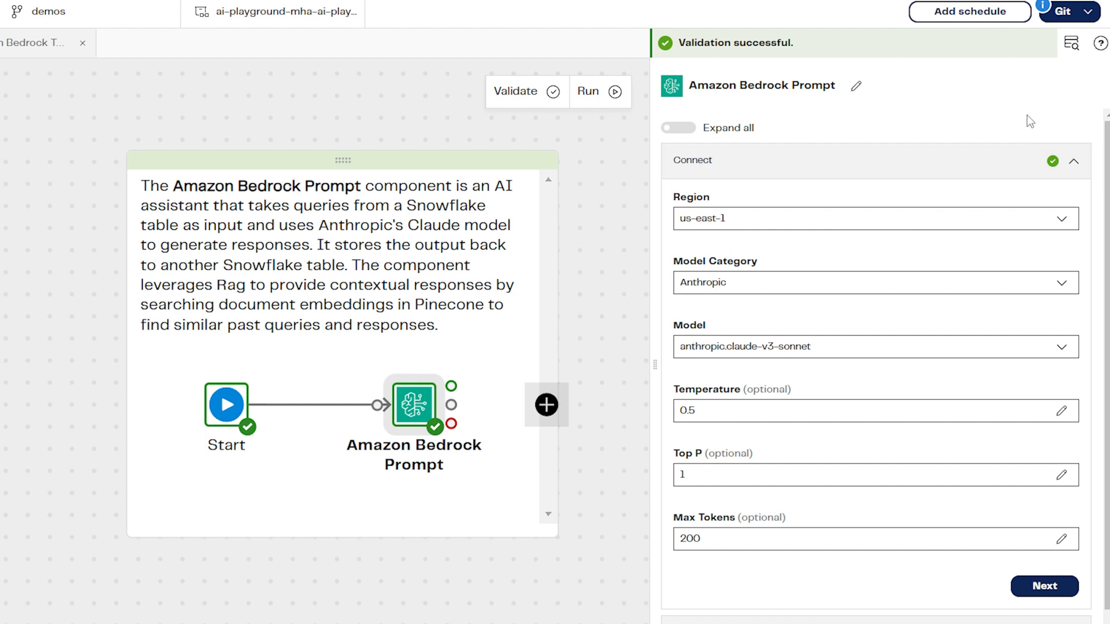
{"action": "left_click", "coordinate": [1100, 43]}
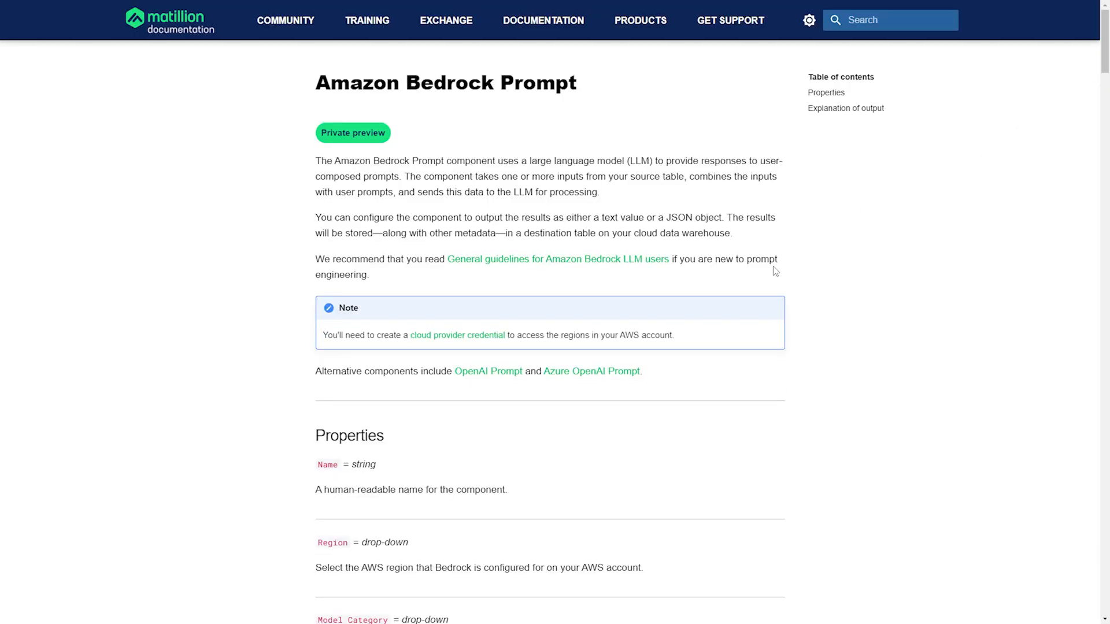
{"action": "left_click", "coordinate": [444, 336]}
{"action": "scroll", "coordinate": [528, 258], "scroll_direction": "down", "scroll_amount": 9}
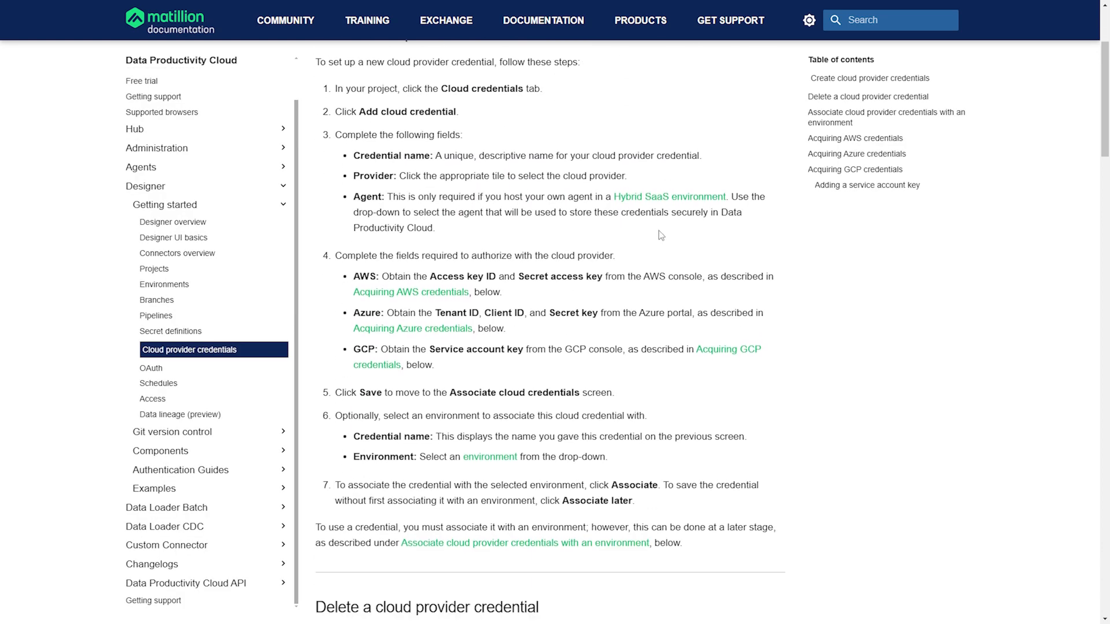
{"action": "scroll", "coordinate": [663, 244], "scroll_direction": "down", "scroll_amount": 3}
{"action": "scroll", "coordinate": [665, 244], "scroll_direction": "up", "scroll_amount": 9}
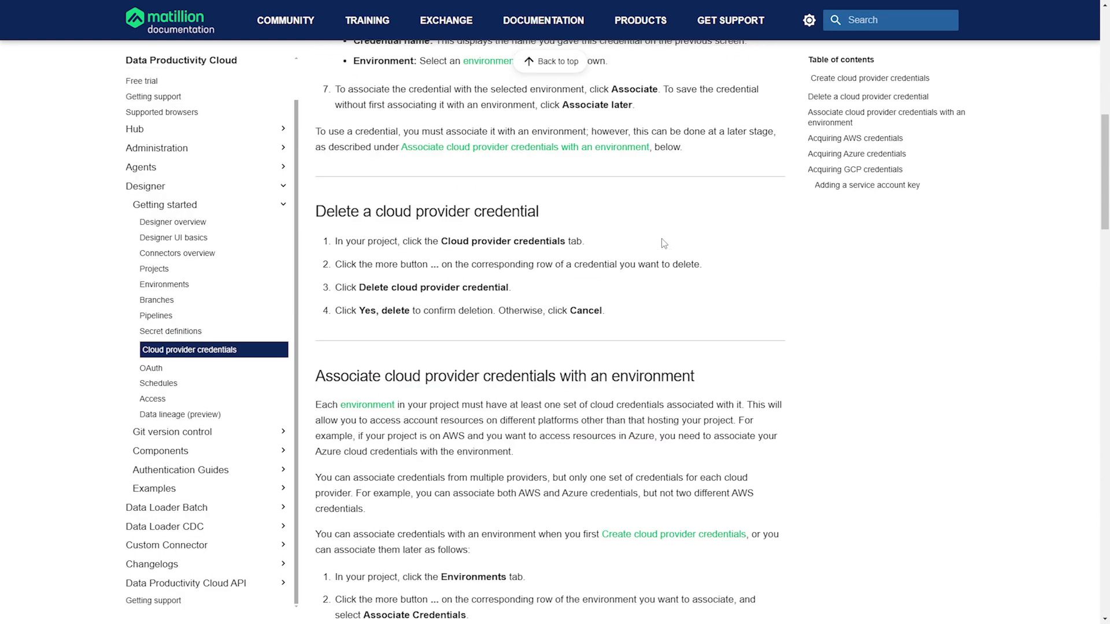
{"action": "scroll", "coordinate": [670, 246], "scroll_direction": "up", "scroll_amount": 3}
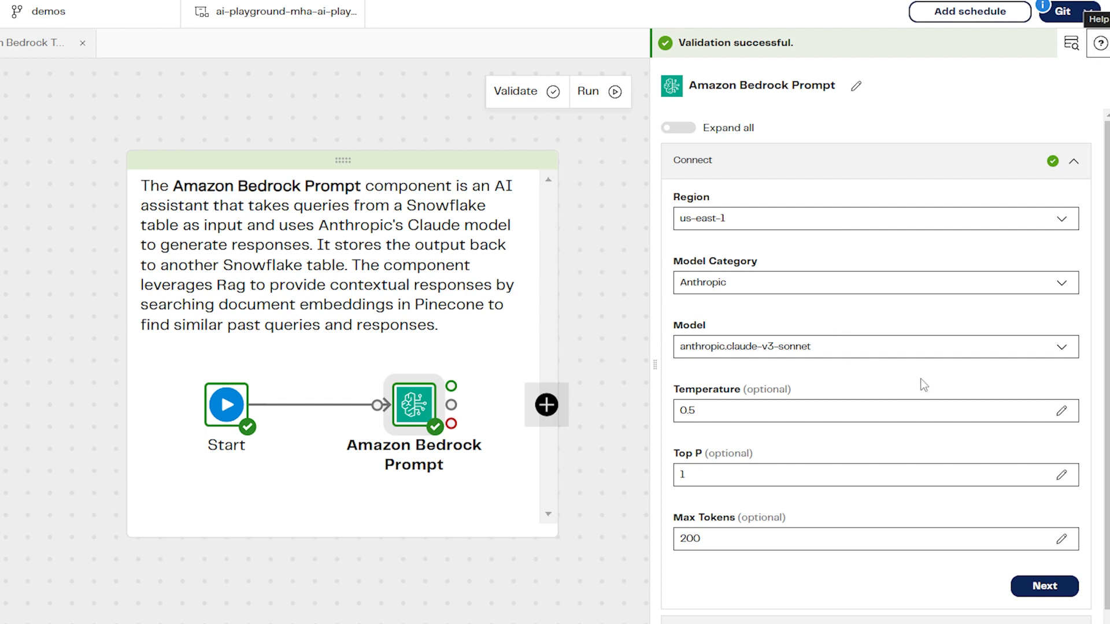
Review the Source settings of the Amazon Bedrock Prompt component, including the source table selection.
{"action": "scroll", "coordinate": [878, 462], "scroll_direction": "down", "scroll_amount": 2}
{"action": "left_click", "coordinate": [830, 549]}
{"action": "scroll", "coordinate": [855, 439], "scroll_direction": "down", "scroll_amount": 5}
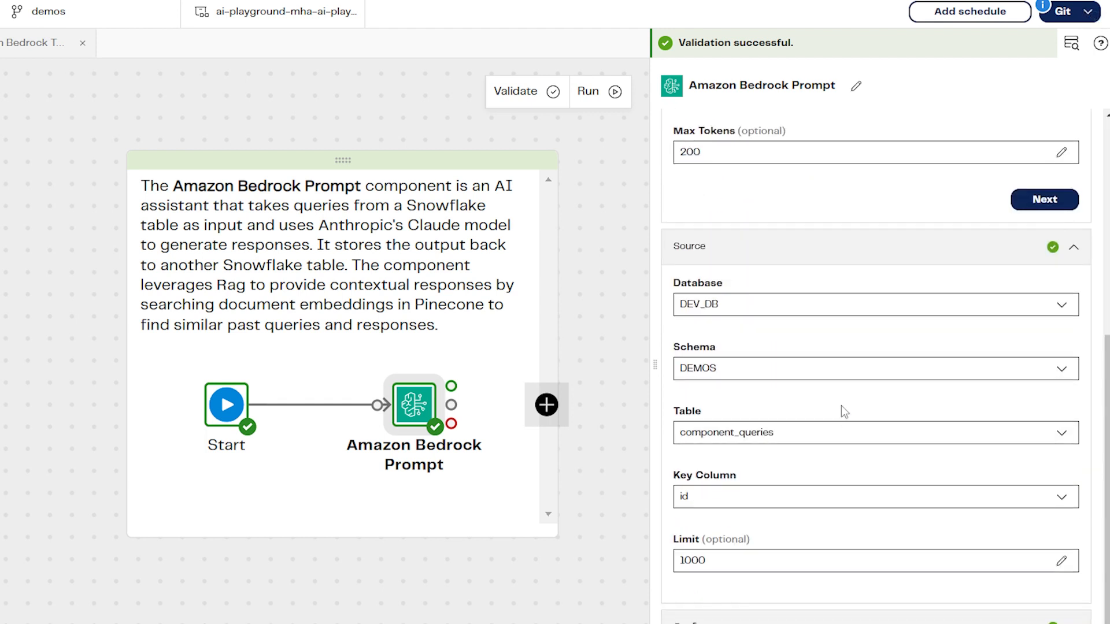
{"action": "left_click", "coordinate": [682, 438]}
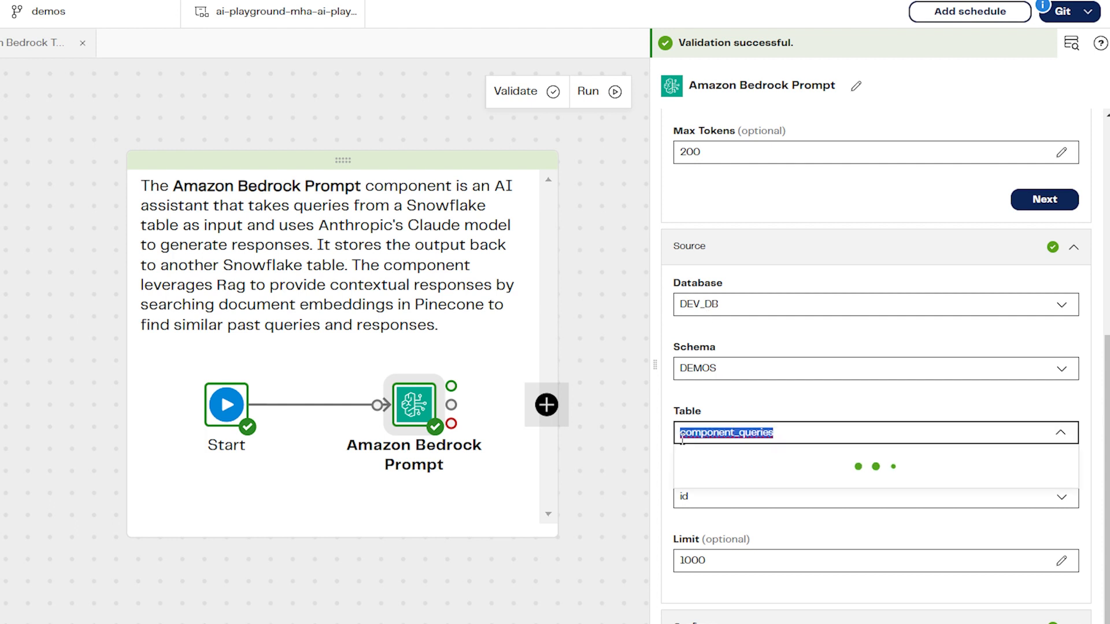
{"action": "left_click", "coordinate": [837, 405]}
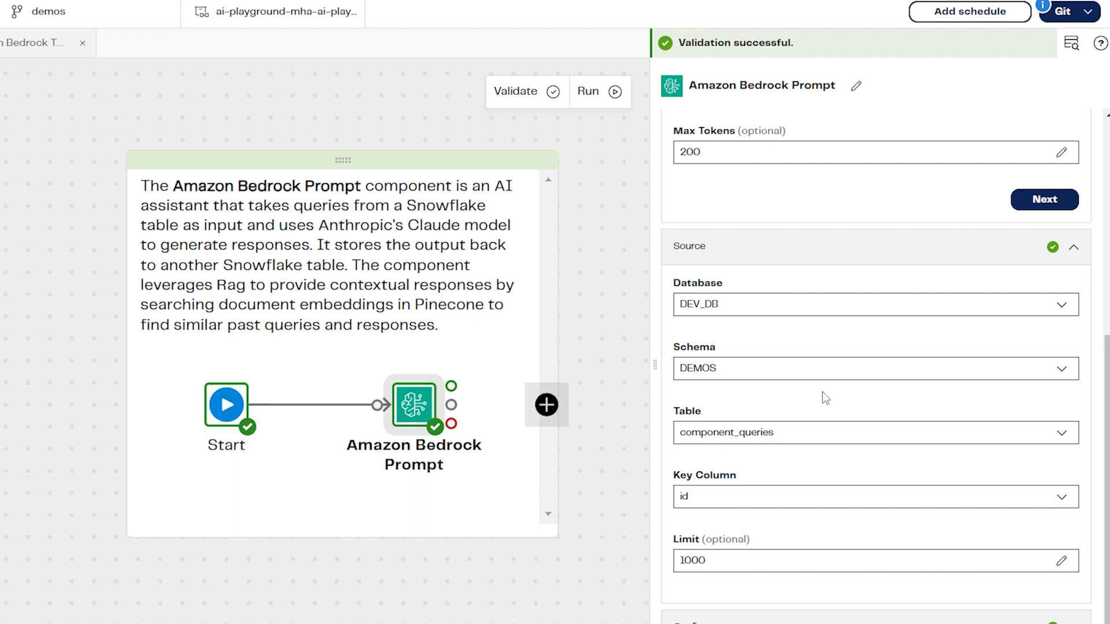
Examine the sampled rows of the component_queries table, highlighting the query about configuring the S3 Load component.
{"action": "left_click", "coordinate": [15, 55]}
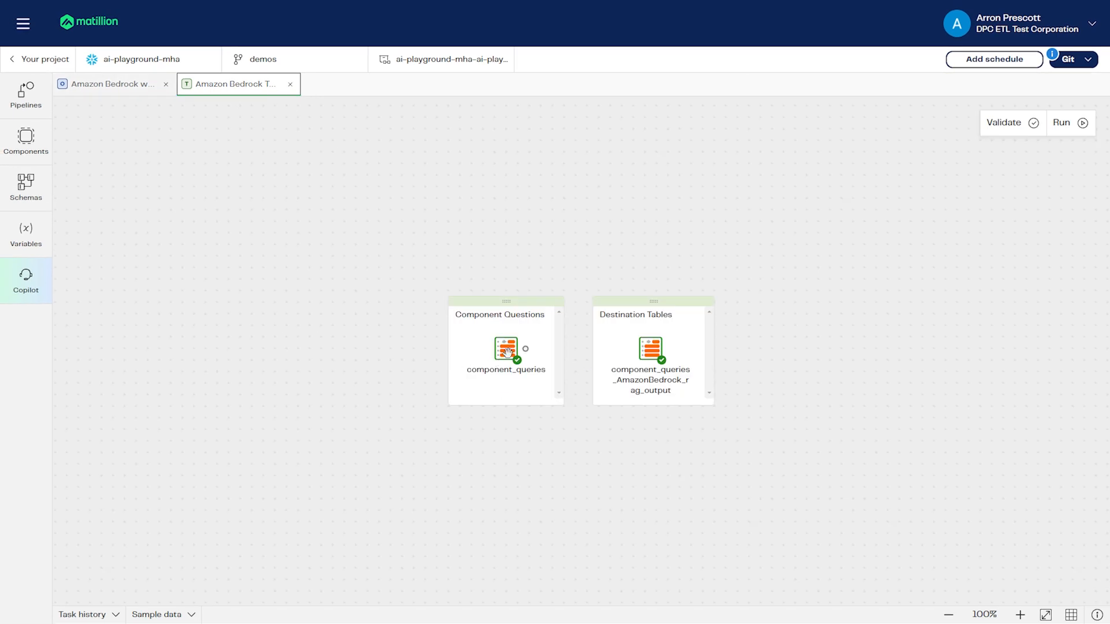
{"action": "left_click", "coordinate": [355, 378]}
{"action": "left_click", "coordinate": [173, 615]}
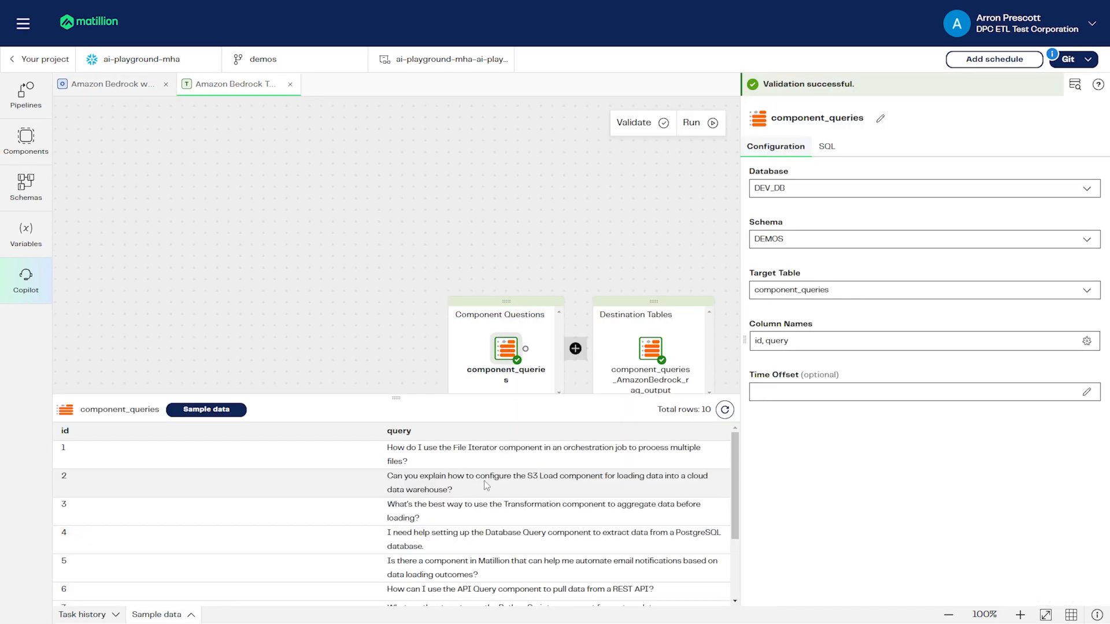
{"action": "left_click_drag", "start_coordinate": [461, 489], "coordinate": [394, 475]}
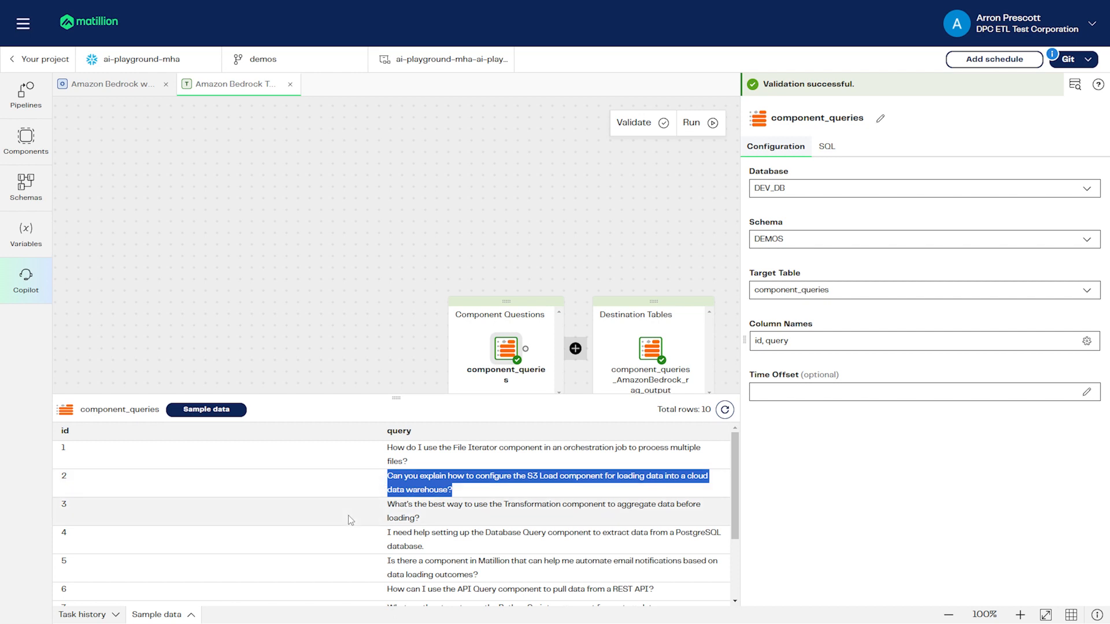
{"action": "left_click", "coordinate": [334, 484]}
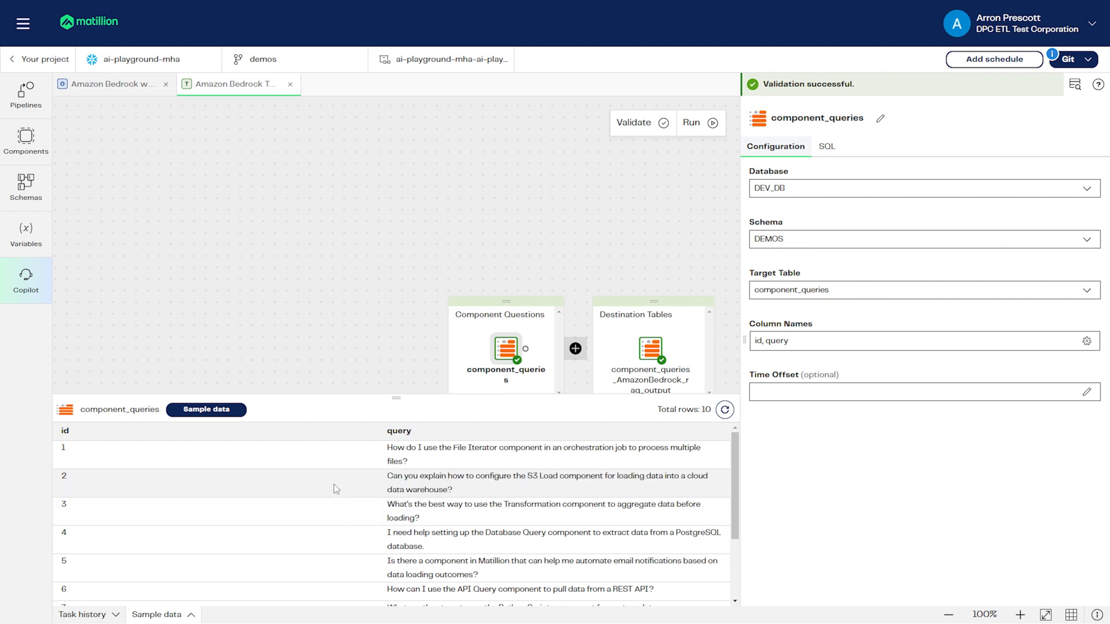
Return to the Amazon Bedrock Prompt component in the first pipeline and expand its Configure settings.
{"action": "left_click", "coordinate": [109, 80]}
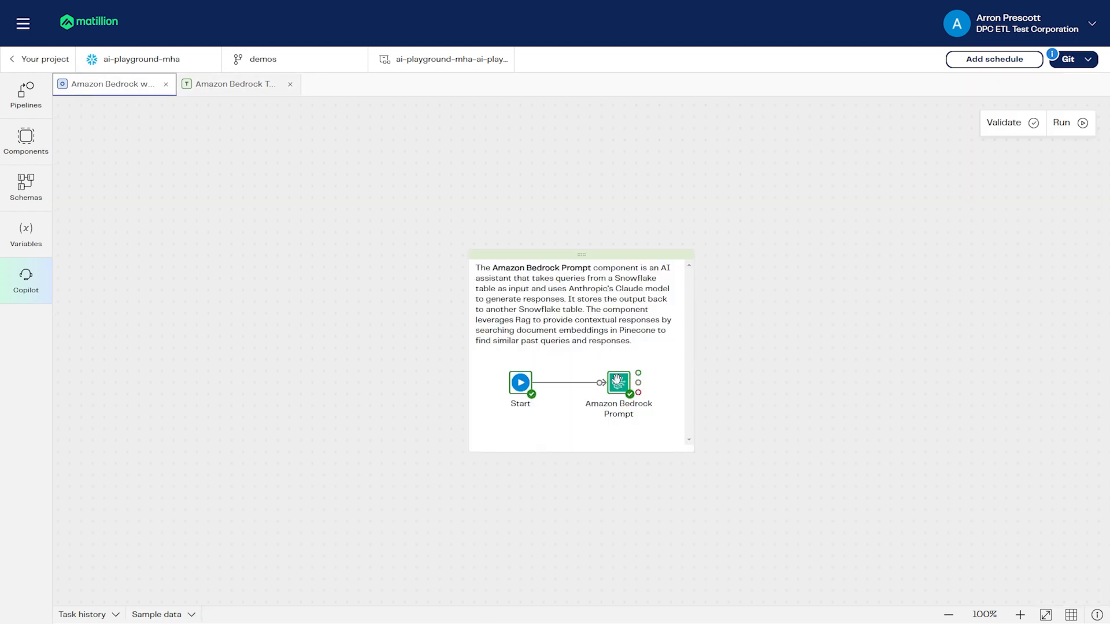
{"action": "scroll", "coordinate": [620, 382], "scroll_direction": "up", "scroll_amount": 5}
{"action": "left_click", "coordinate": [618, 383]}
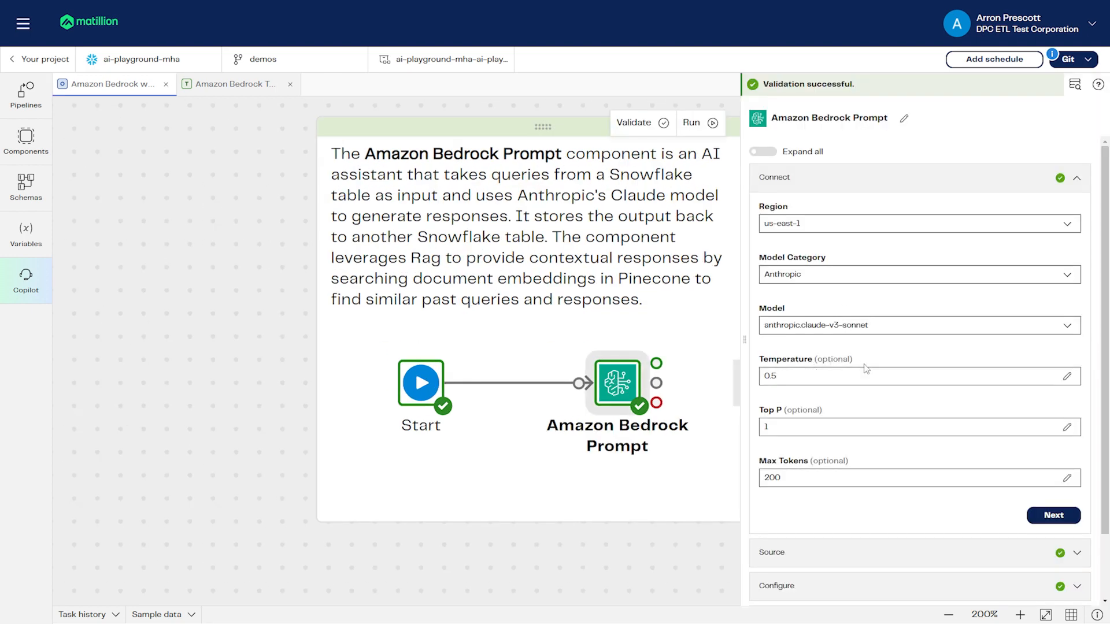
{"action": "scroll", "coordinate": [866, 368], "scroll_direction": "down", "scroll_amount": 2}
{"action": "left_click", "coordinate": [862, 510]}
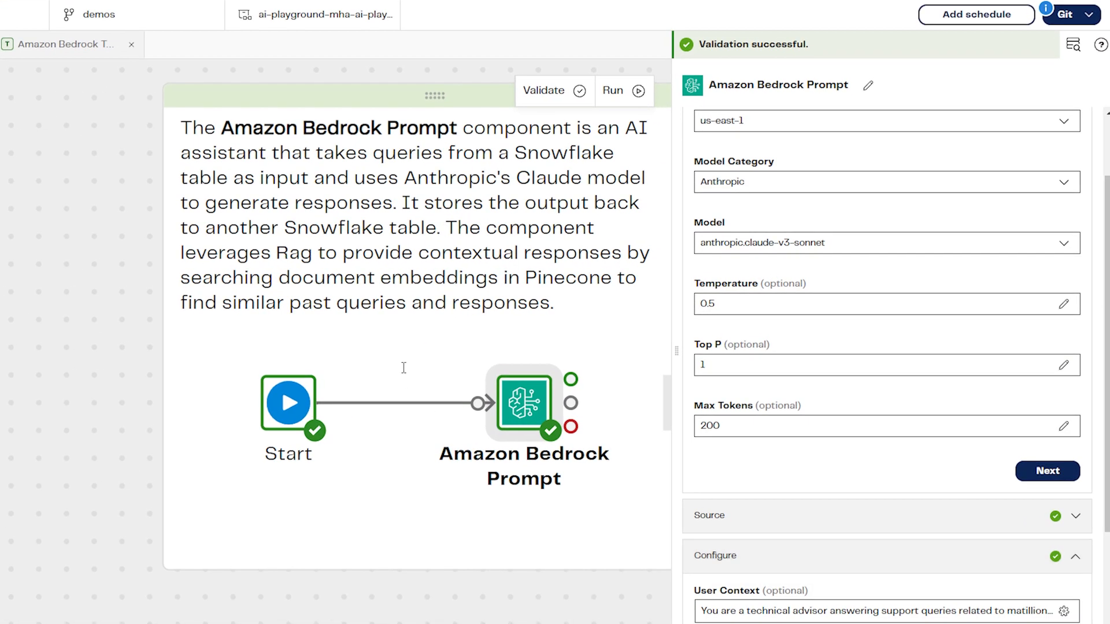
{"action": "scroll", "coordinate": [60, 349], "scroll_direction": "down", "scroll_amount": 1}
{"action": "scroll", "coordinate": [842, 518], "scroll_direction": "down", "scroll_amount": 3}
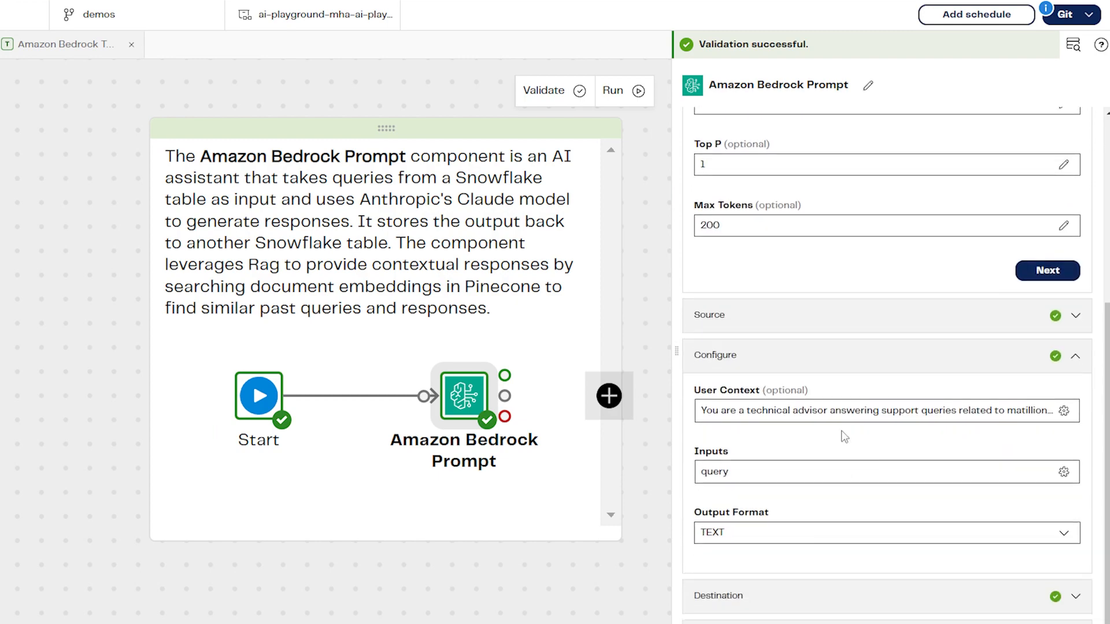
Review the full User Context prompt of the Amazon Bedrock Prompt component and save it as is.
{"action": "left_click", "coordinate": [864, 411]}
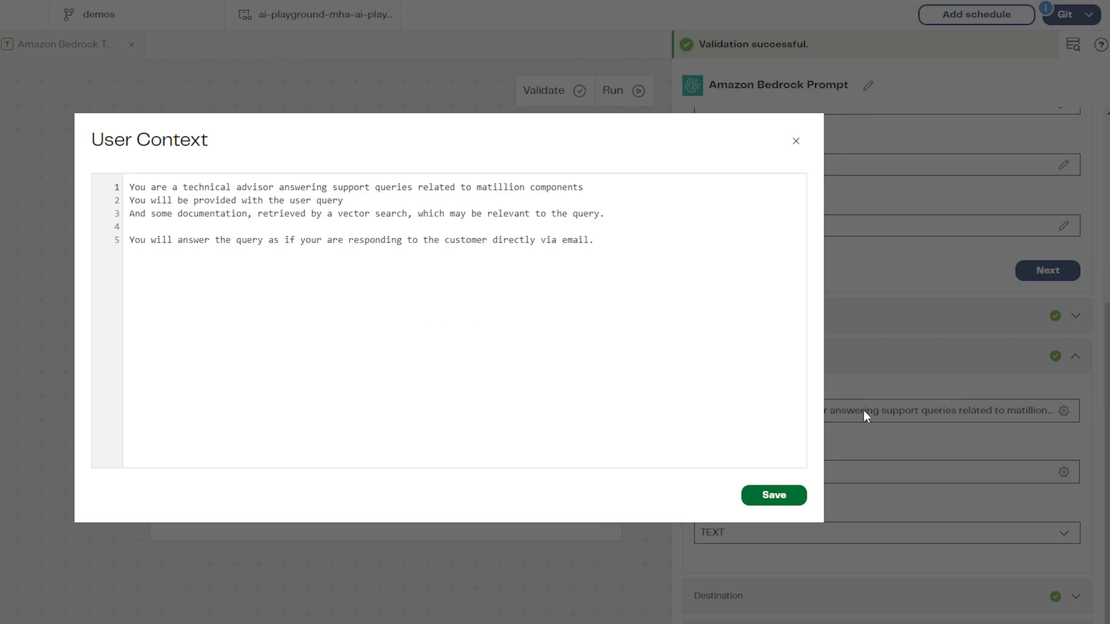
{"action": "left_click_drag", "start_coordinate": [451, 272], "coordinate": [128, 172]}
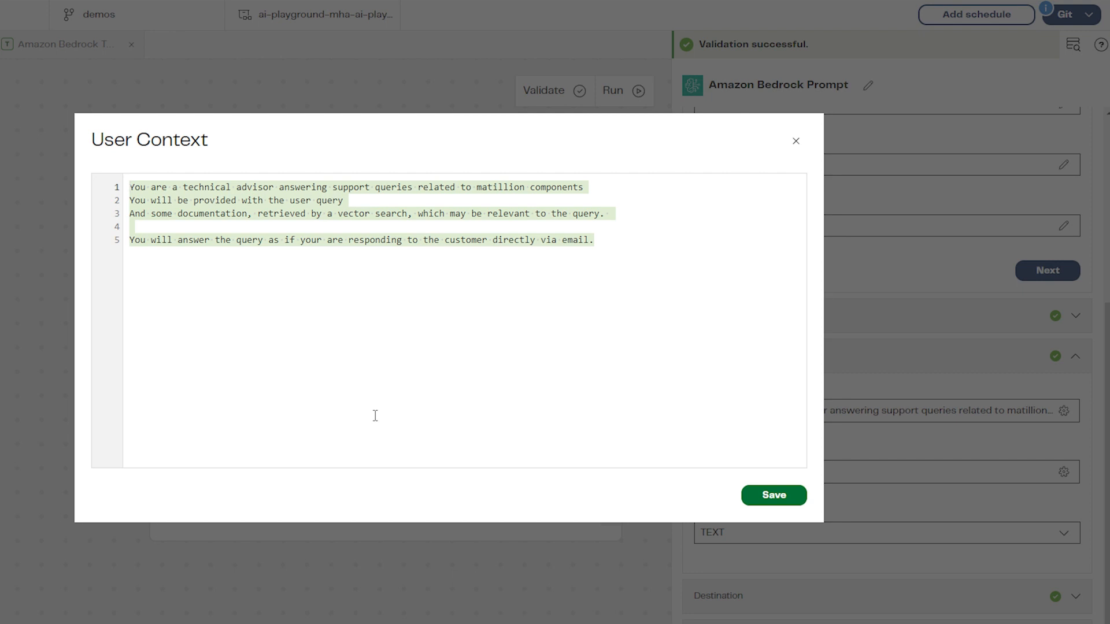
{"action": "left_click", "coordinate": [777, 499]}
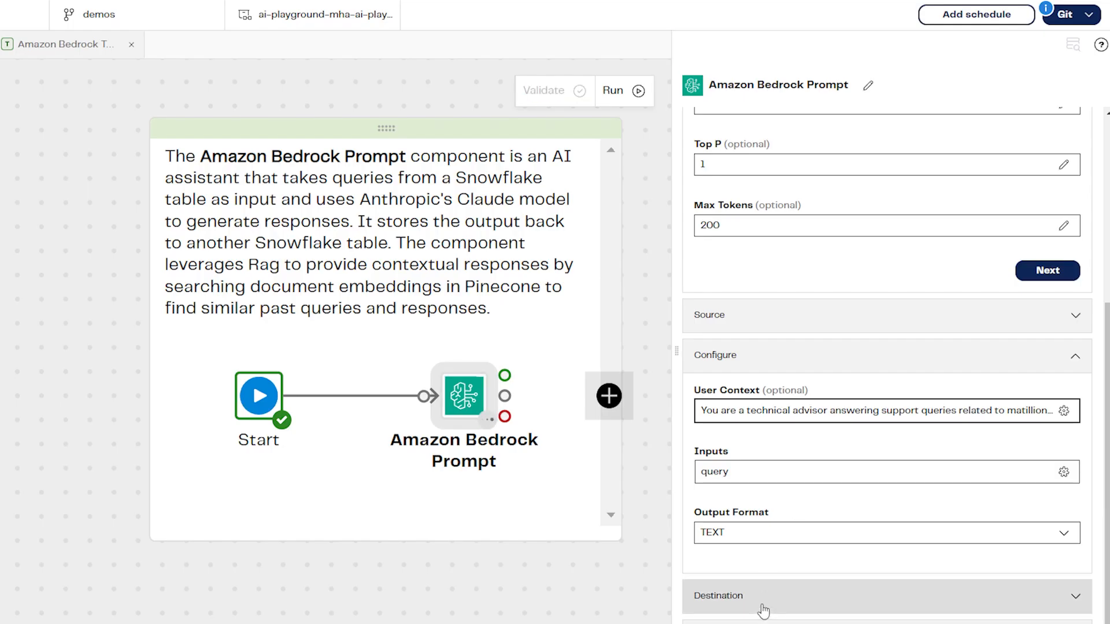
Check the column choices in the component's Inputs without changing them, and view the available Output Format options.
{"action": "left_click", "coordinate": [750, 474]}
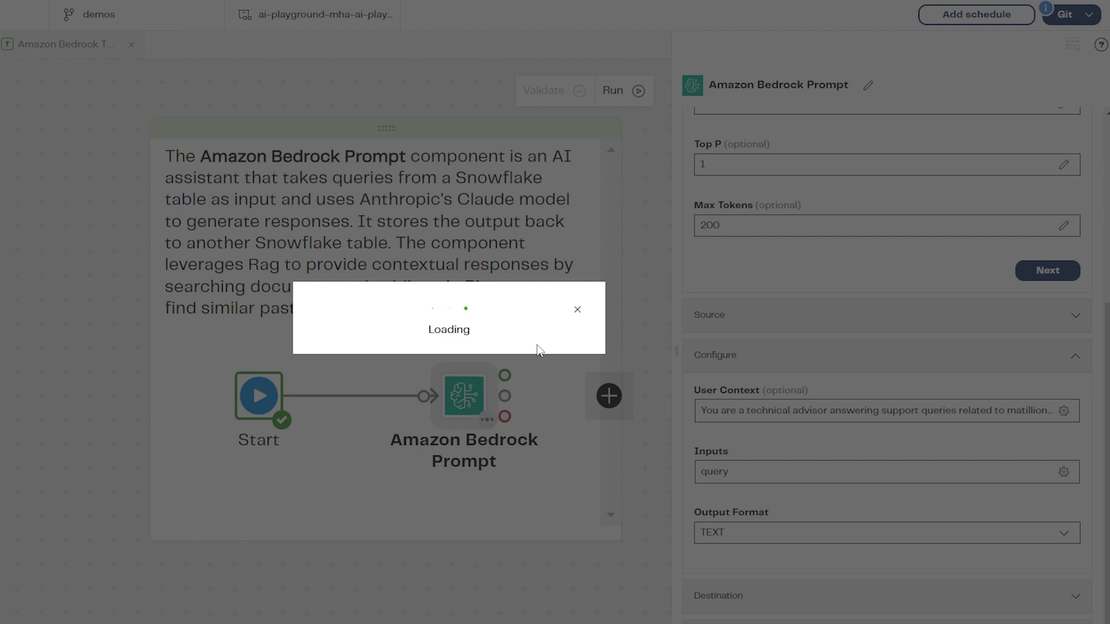
{"action": "left_click", "coordinate": [284, 203]}
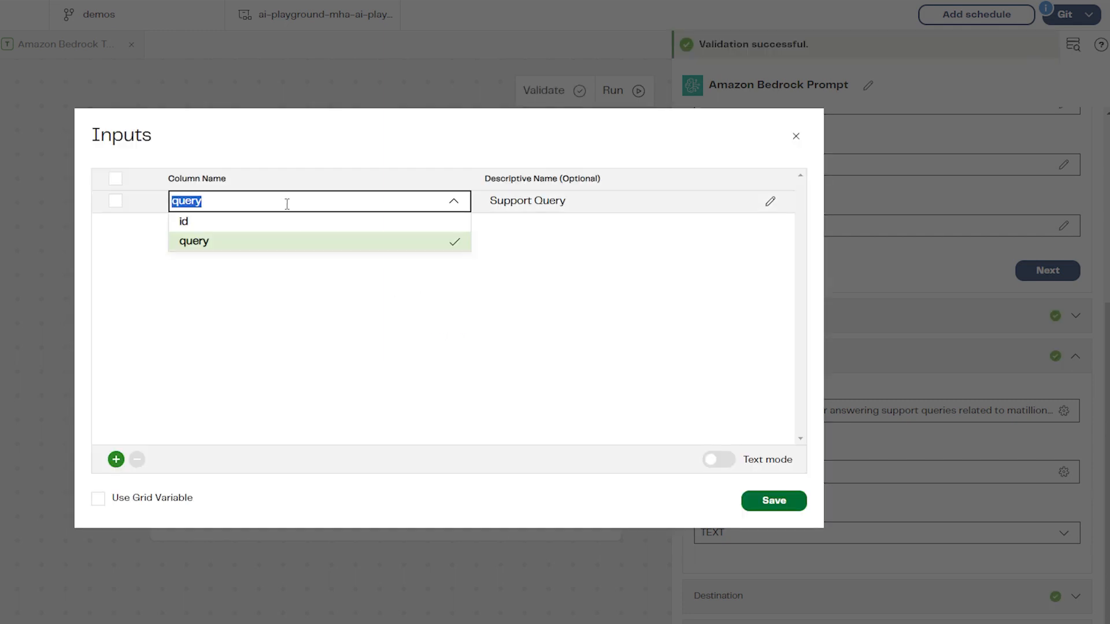
{"action": "left_click", "coordinate": [571, 273]}
{"action": "left_click", "coordinate": [796, 136]}
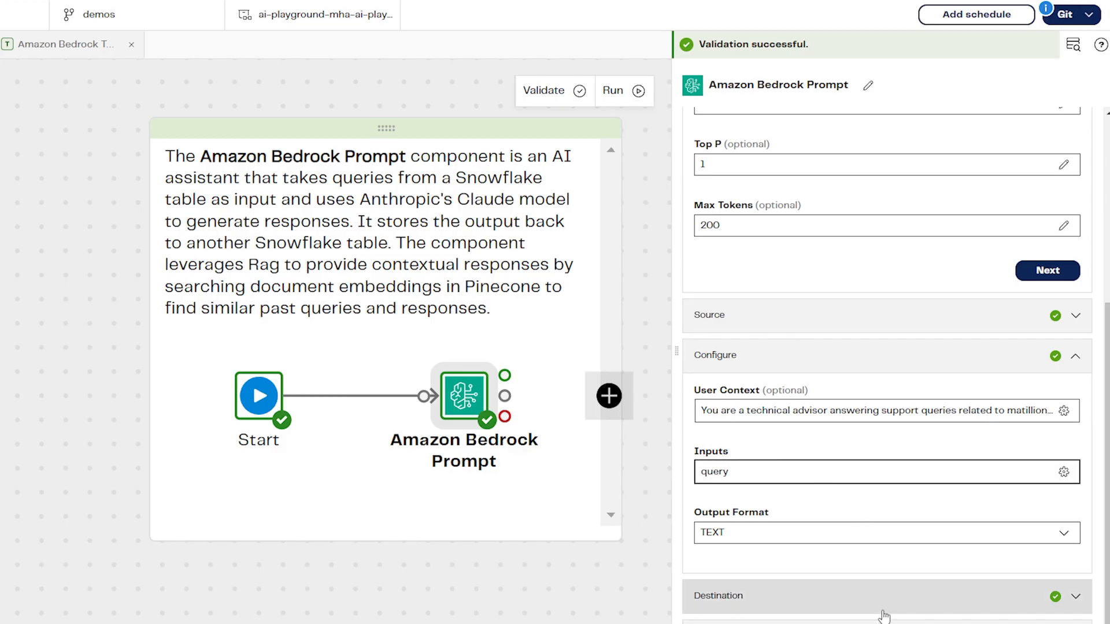
{"action": "left_click", "coordinate": [914, 533]}
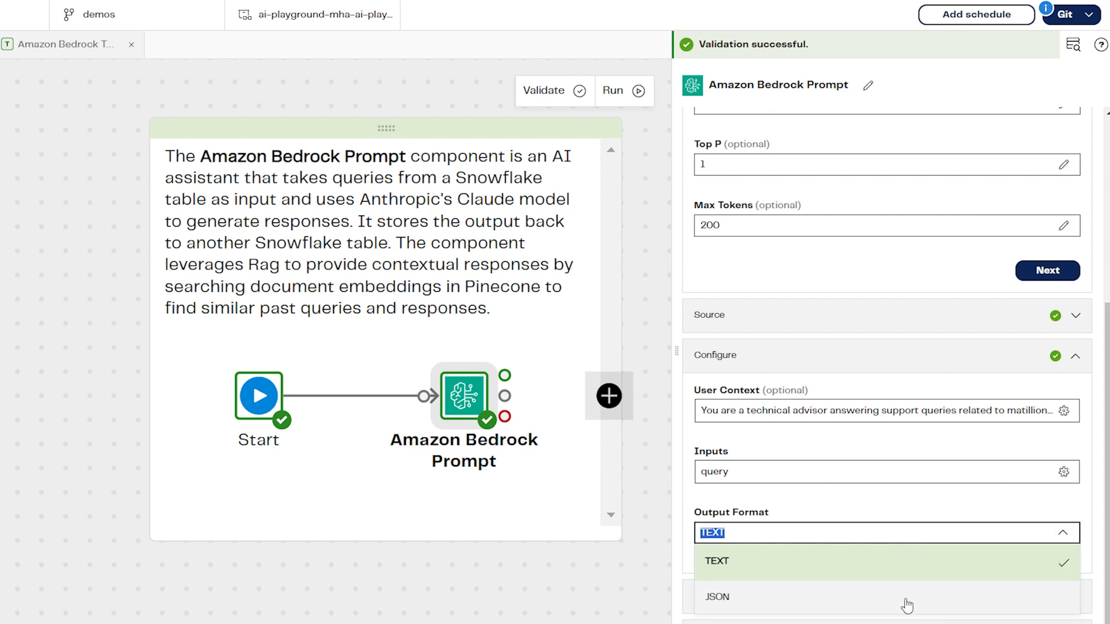
{"action": "left_click", "coordinate": [905, 515]}
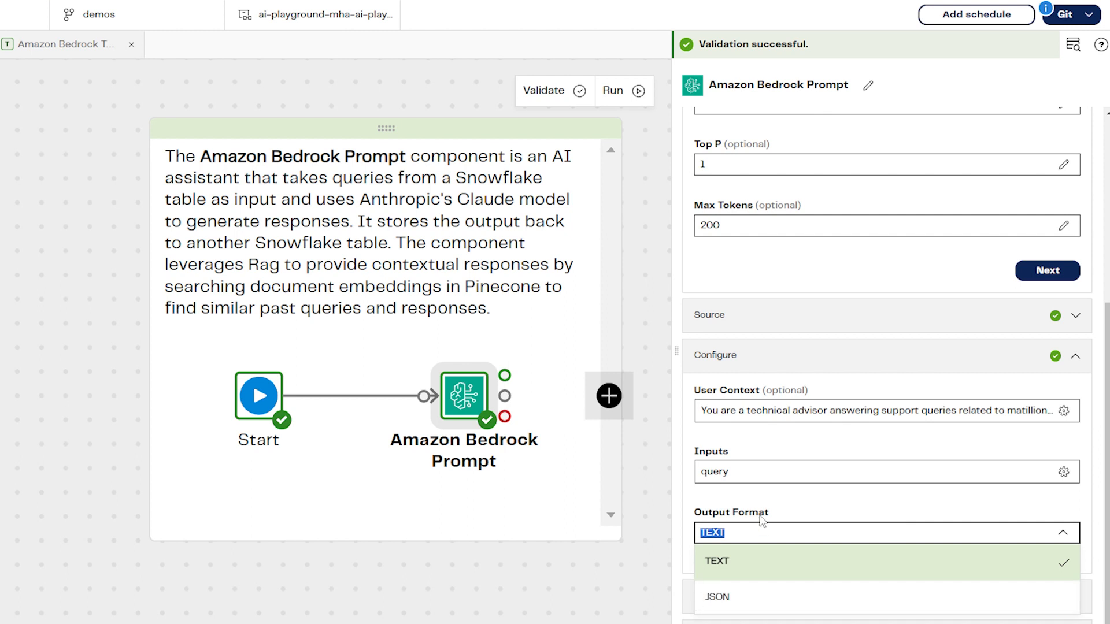
Keep TEXT as the output format, then expand the Destination settings and highlight the output table name.
{"action": "left_click", "coordinate": [769, 553]}
{"action": "left_click", "coordinate": [788, 594]}
{"action": "scroll", "coordinate": [875, 511], "scroll_direction": "down", "scroll_amount": 5}
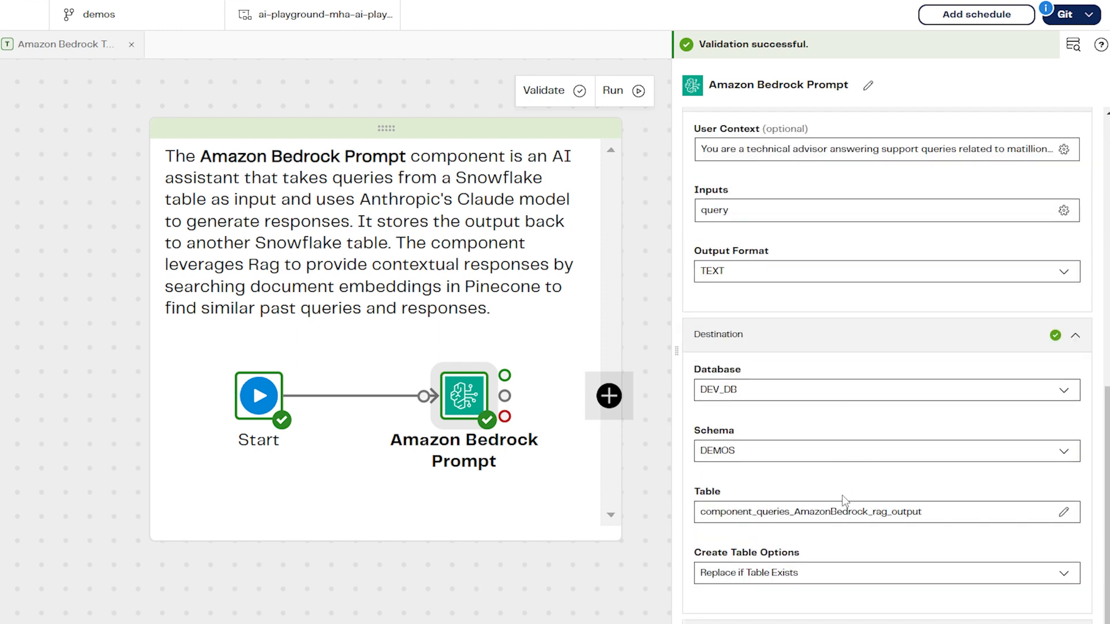
{"action": "left_click", "coordinate": [699, 512]}
{"action": "left_click_drag", "start_coordinate": [699, 512], "coordinate": [930, 519]}
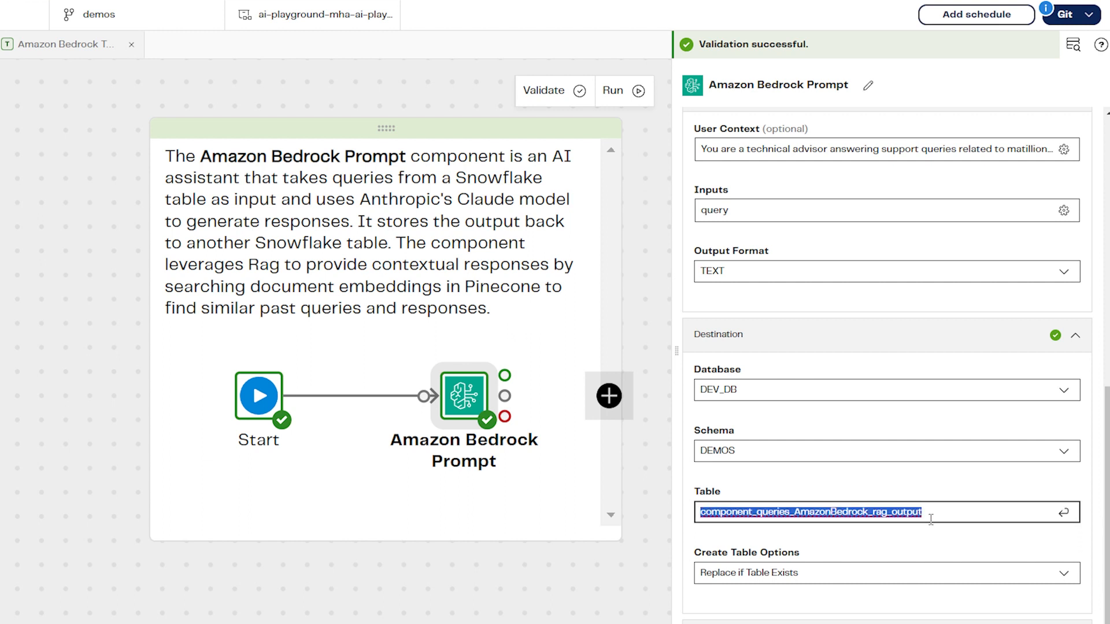
{"action": "left_click", "coordinate": [939, 489]}
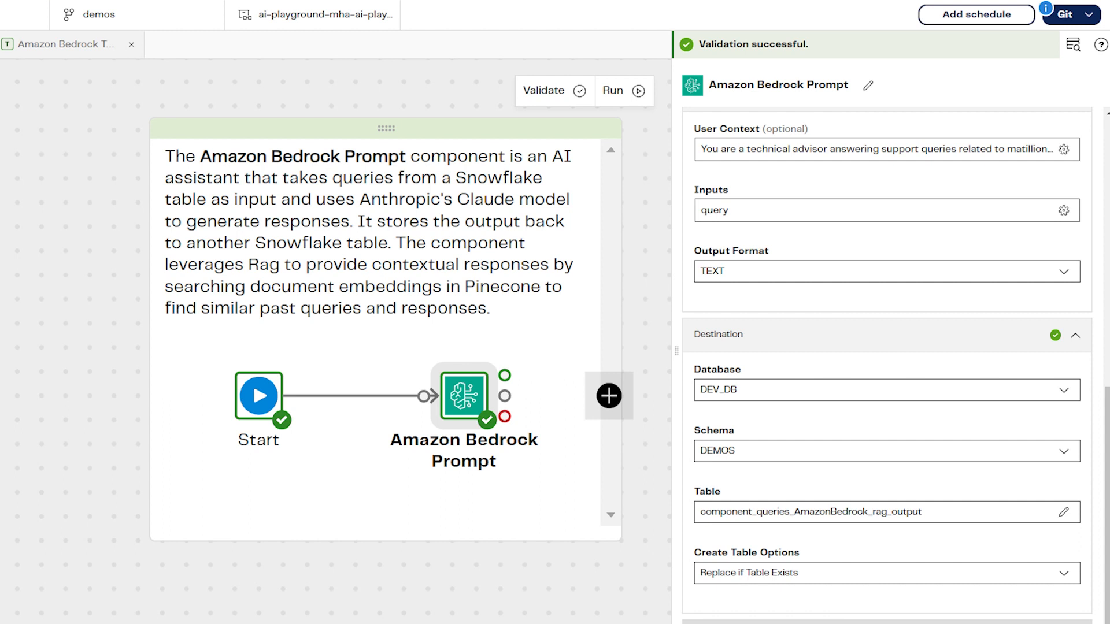
Review the Pretext prompt and the Search Column options in the RAG Config section without changing them.
{"action": "scroll", "coordinate": [903, 471], "scroll_direction": "down", "scroll_amount": 10}
{"action": "scroll", "coordinate": [903, 467], "scroll_direction": "up", "scroll_amount": 1}
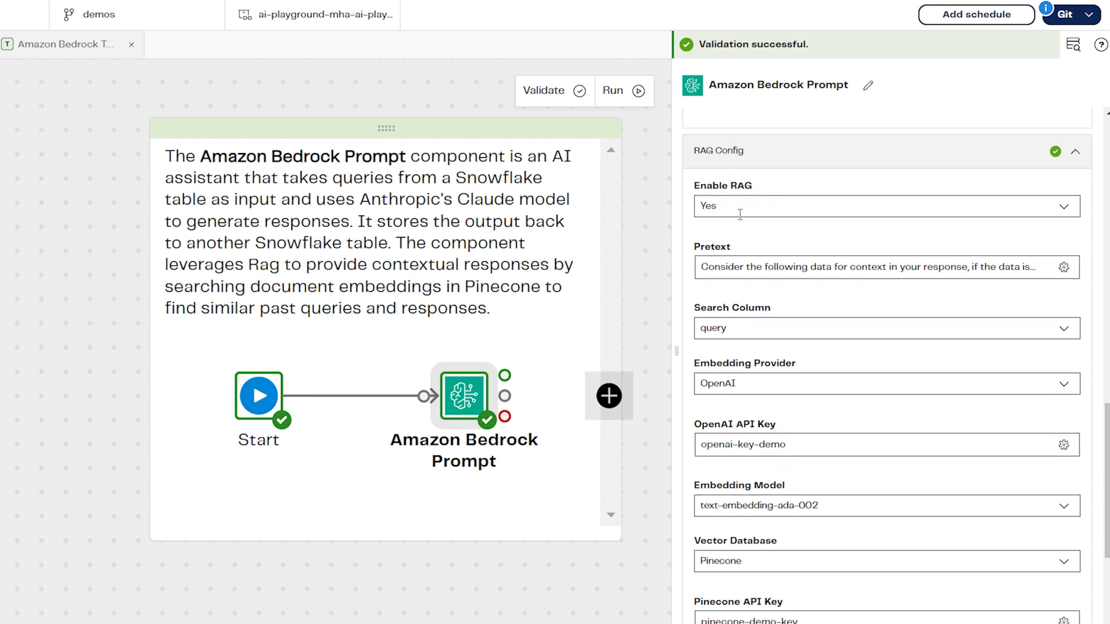
{"action": "left_click", "coordinate": [783, 270]}
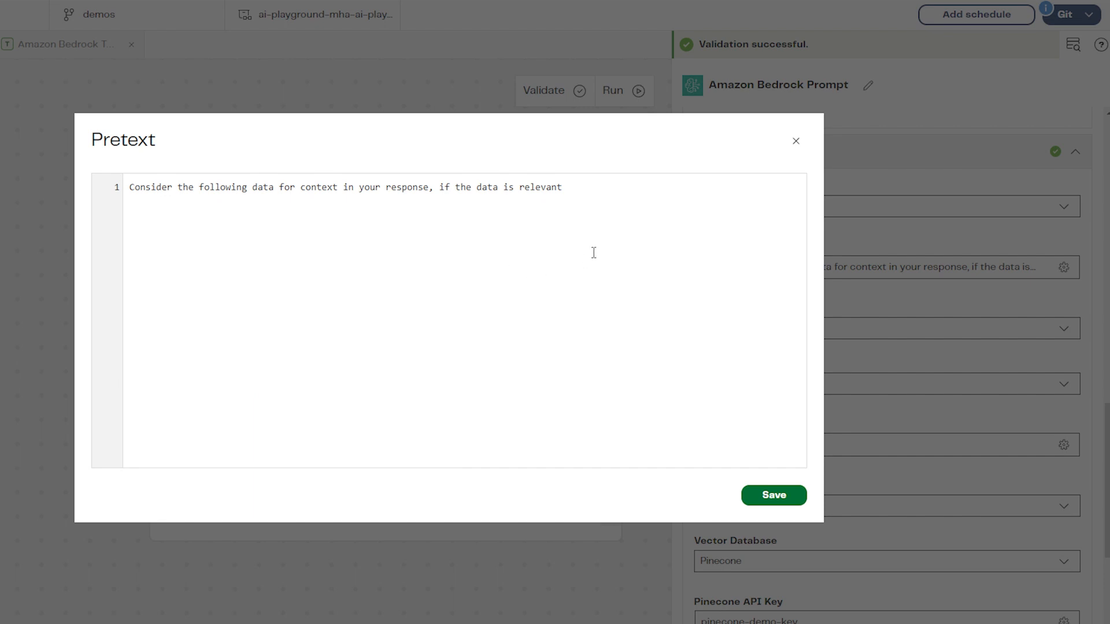
{"action": "left_click", "coordinate": [571, 196]}
{"action": "left_click", "coordinate": [118, 189]}
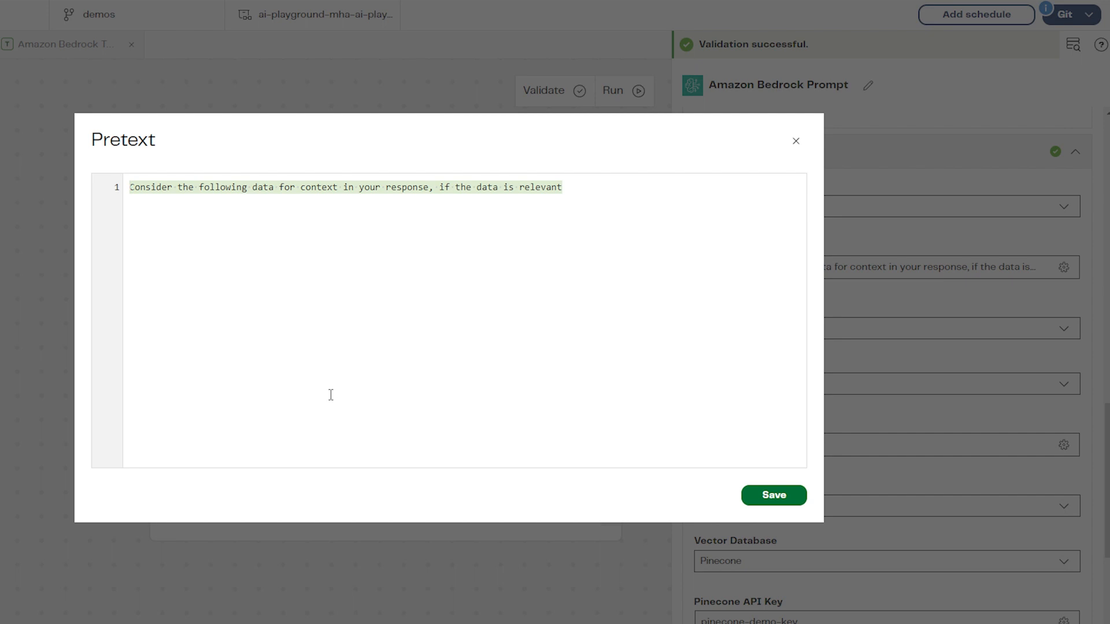
{"action": "left_click", "coordinate": [796, 140]}
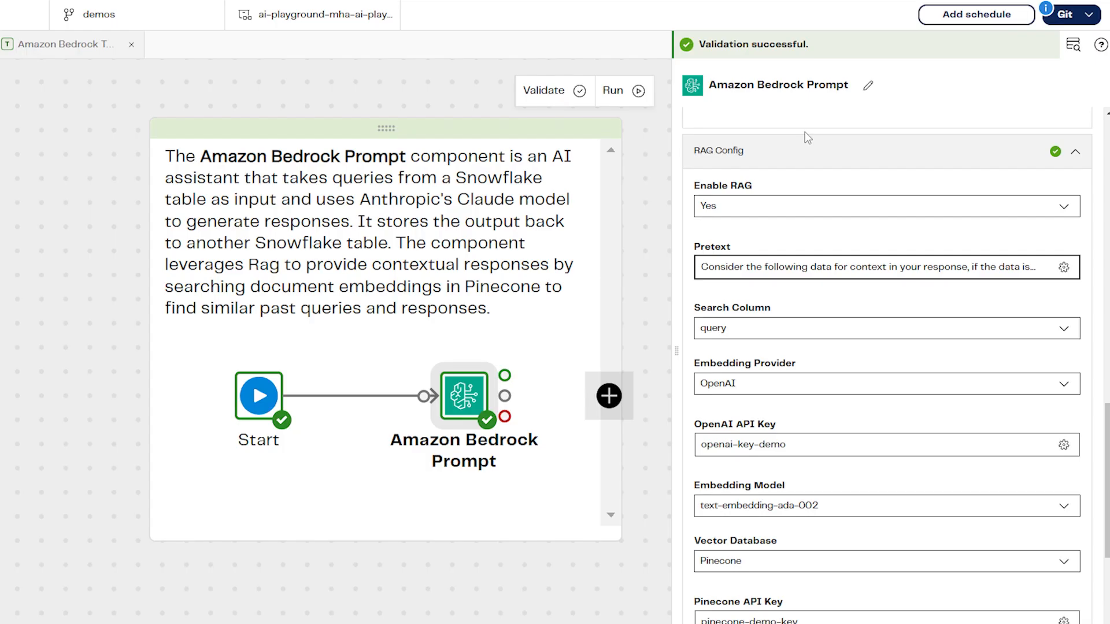
{"action": "left_click", "coordinate": [791, 325]}
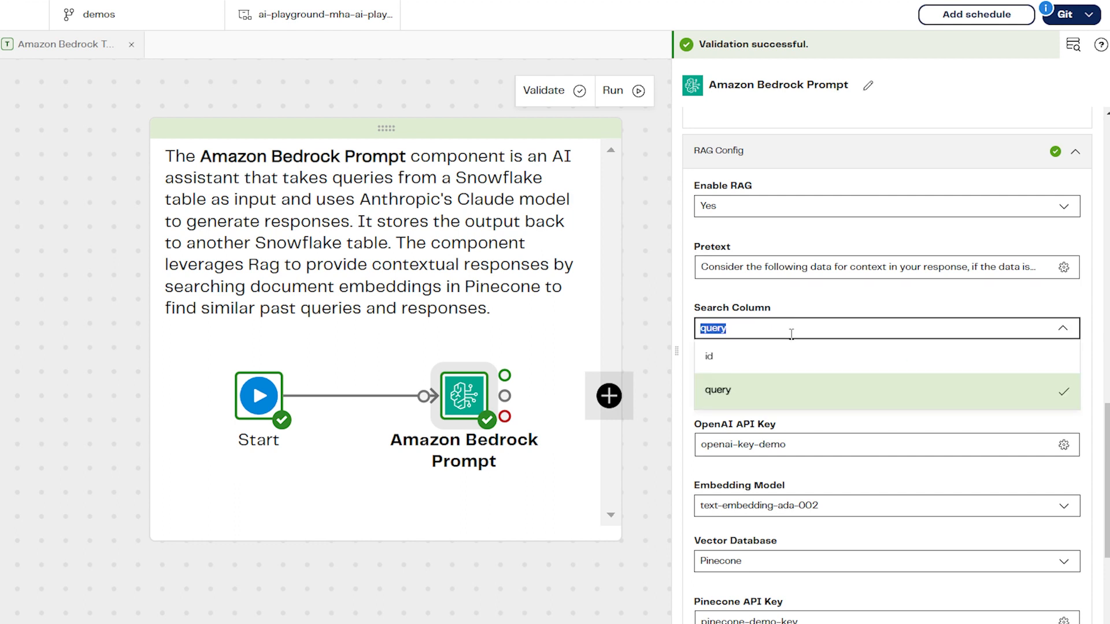
{"action": "left_click", "coordinate": [813, 297]}
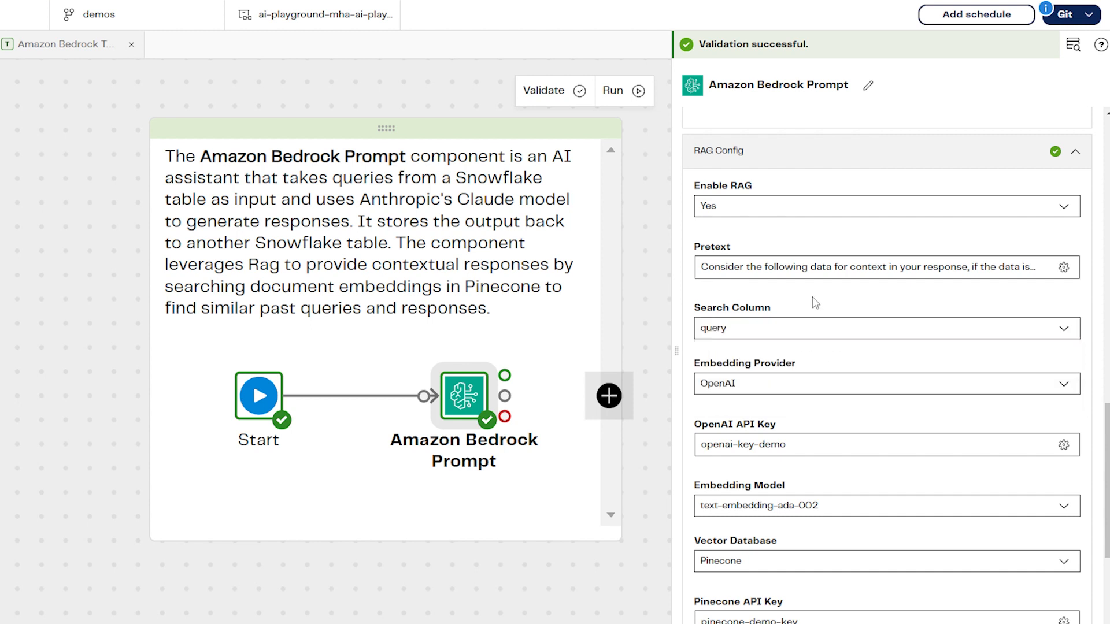
View the Embedding Model options, then switch to Pinecone and highlight the mtln_embeddingModel entry in the first match's metadata.
{"action": "scroll", "coordinate": [812, 296], "scroll_direction": "down", "scroll_amount": 1}
{"action": "scroll", "coordinate": [816, 306], "scroll_direction": "down", "scroll_amount": 1}
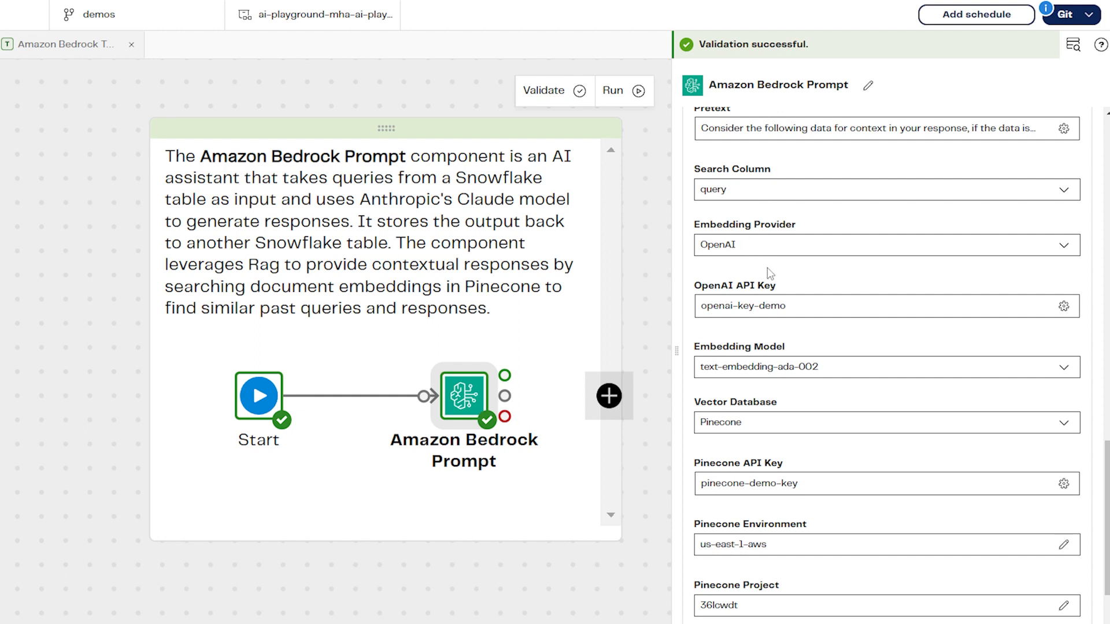
{"action": "scroll", "coordinate": [771, 274], "scroll_direction": "down", "scroll_amount": 1}
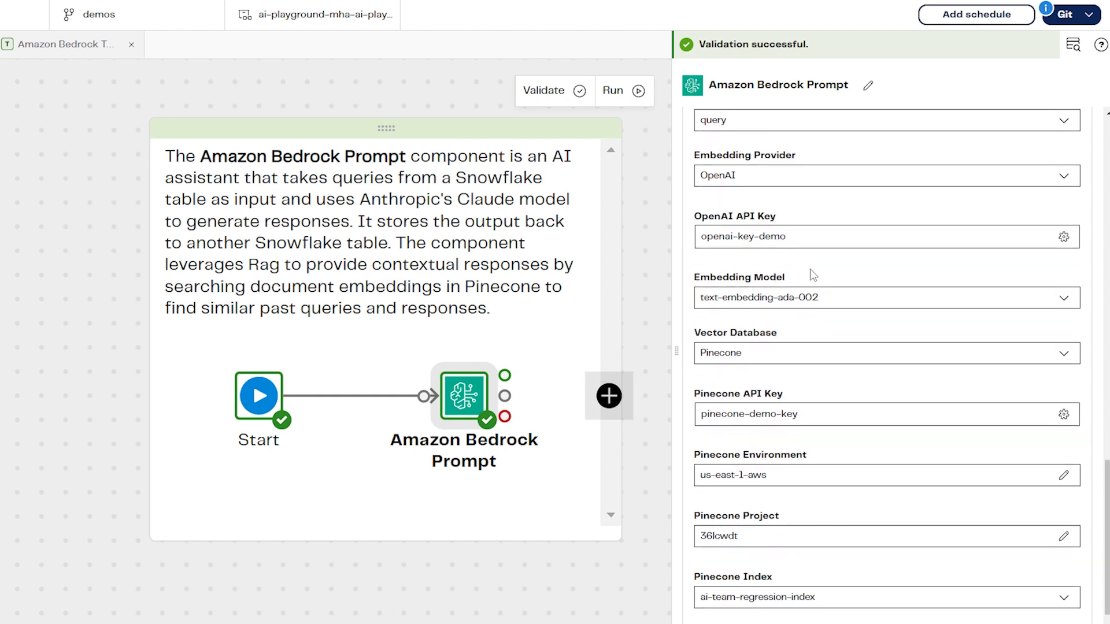
{"action": "left_click", "coordinate": [848, 298]}
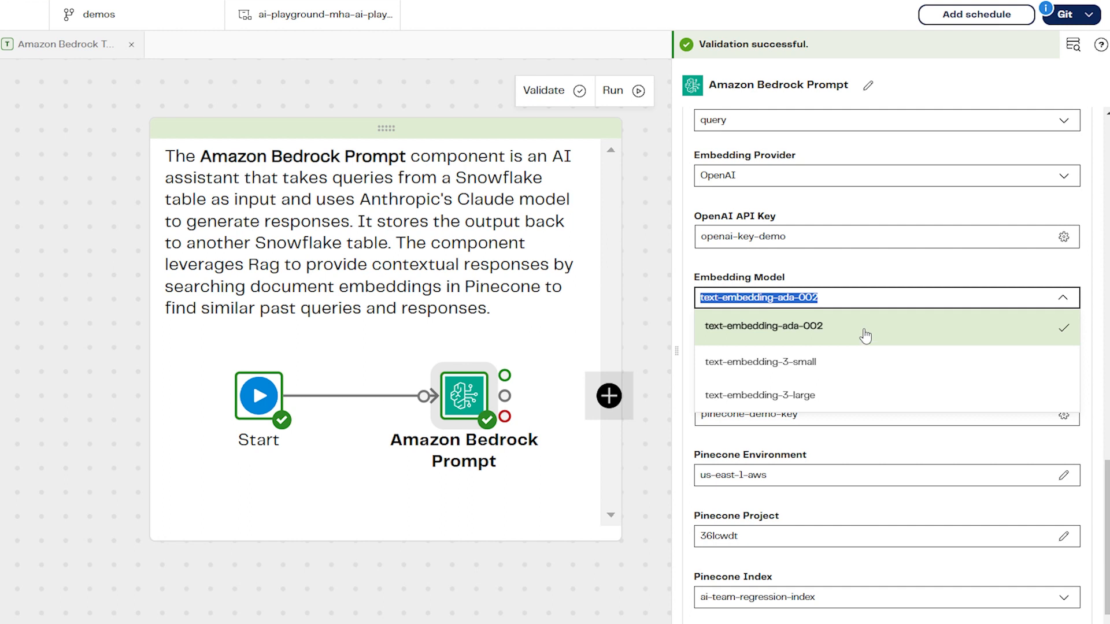
{"action": "left_click", "coordinate": [841, 275]}
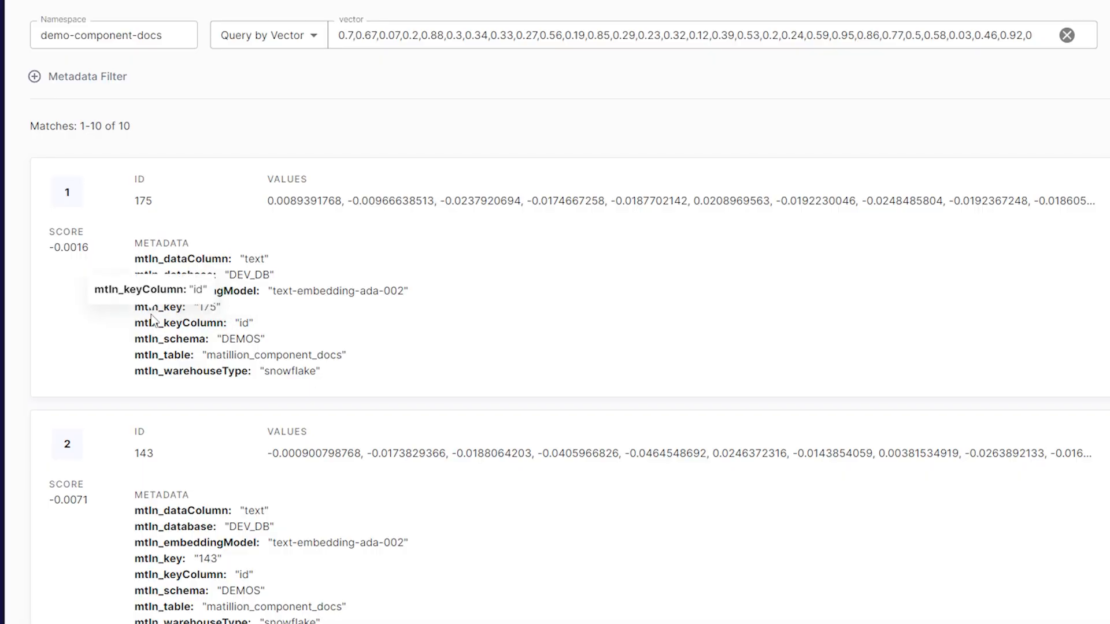
{"action": "left_click_drag", "start_coordinate": [137, 293], "coordinate": [418, 291]}
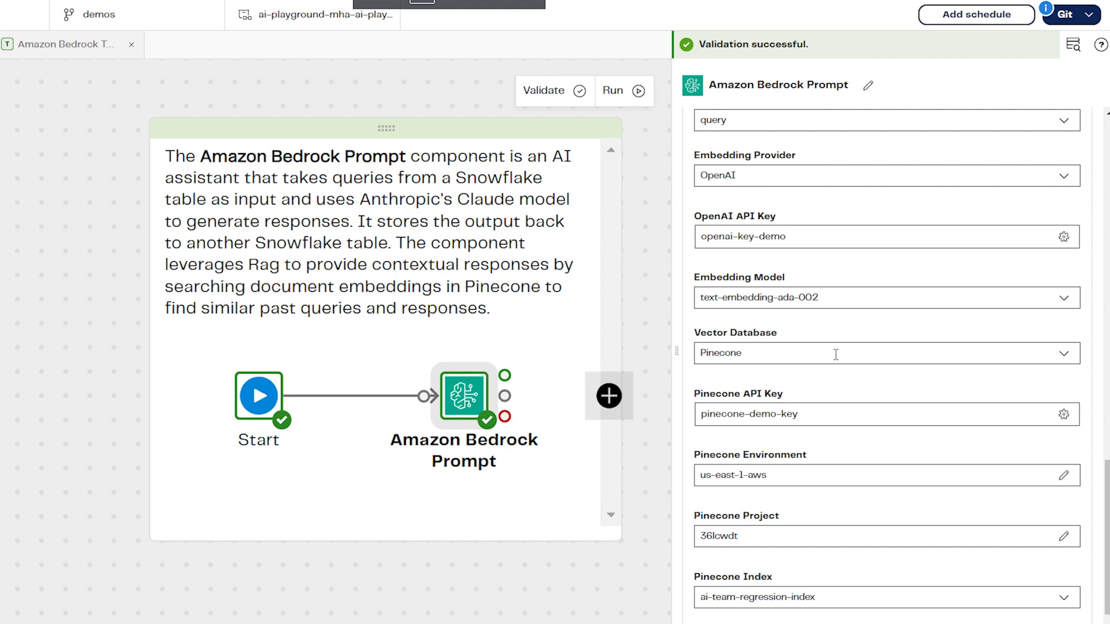
Back in Matillion, review the Vector Database options and the Pinecone connection settings, highlighting the Pinecone Namespace.
{"action": "scroll", "coordinate": [835, 354], "scroll_direction": "down", "scroll_amount": 2}
{"action": "left_click", "coordinate": [859, 289]}
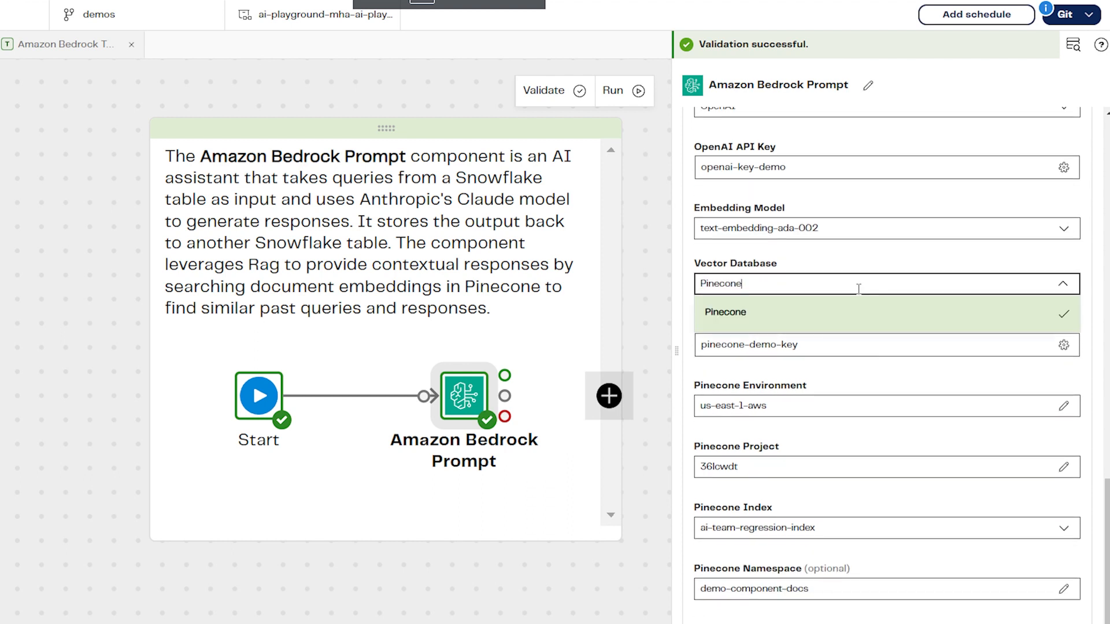
{"action": "left_click", "coordinate": [844, 372]}
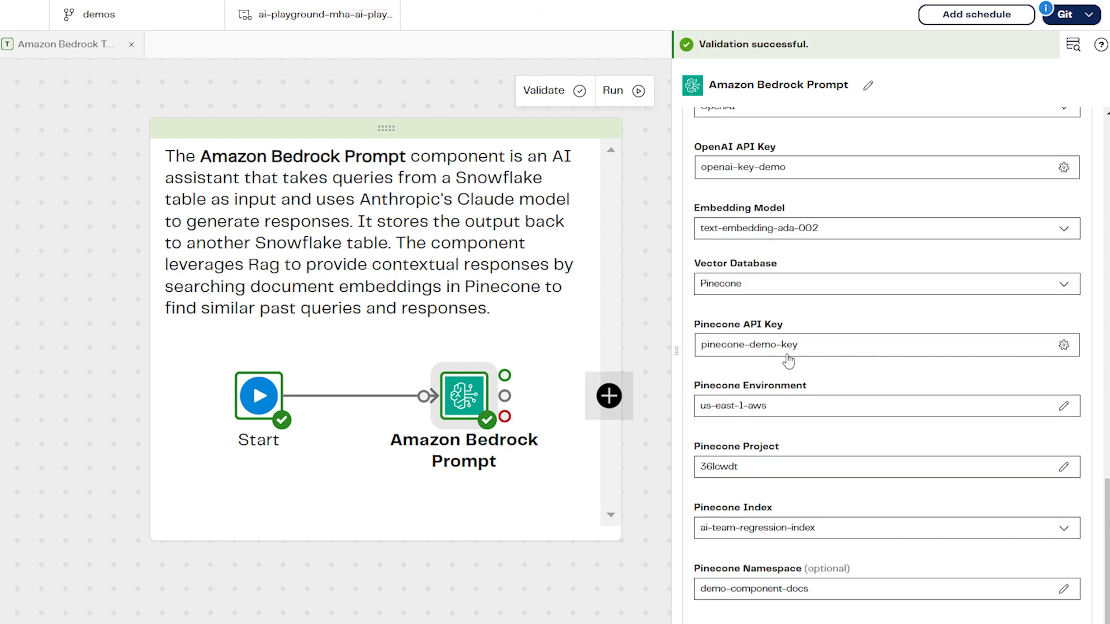
{"action": "scroll", "coordinate": [815, 347], "scroll_direction": "down", "scroll_amount": 2}
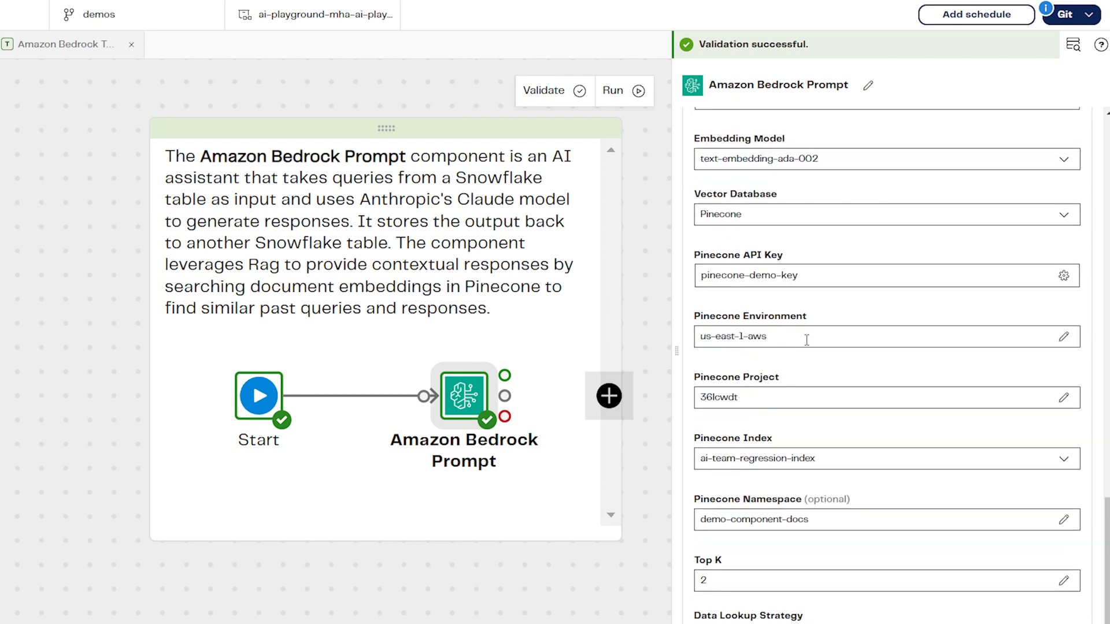
{"action": "scroll", "coordinate": [818, 530], "scroll_direction": "down", "scroll_amount": 1}
{"action": "left_click", "coordinate": [834, 496]}
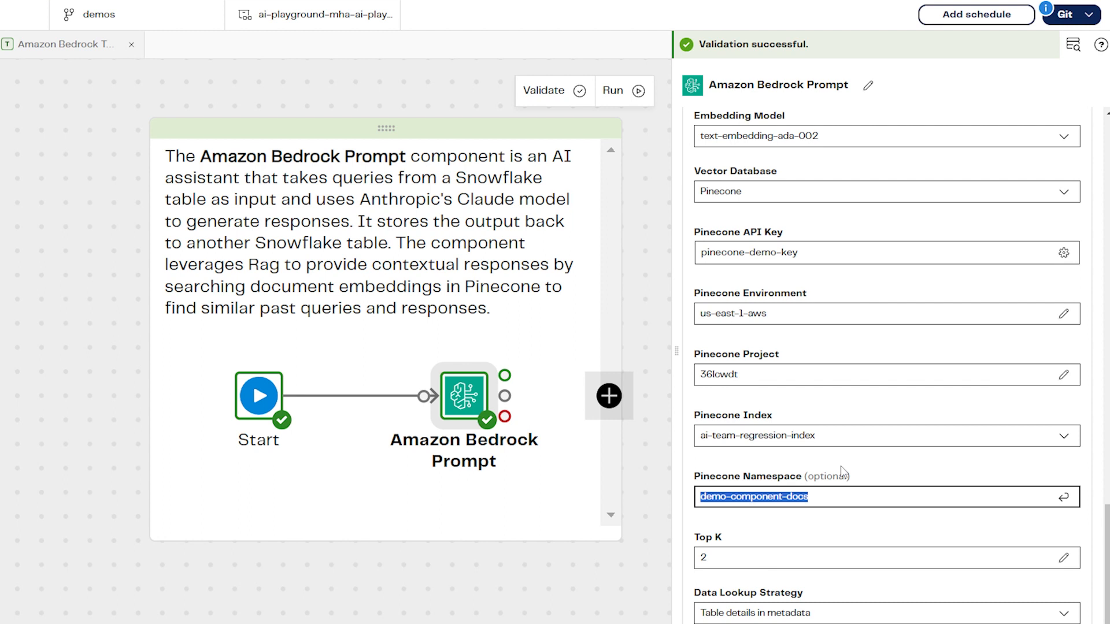
{"action": "left_click", "coordinate": [877, 466]}
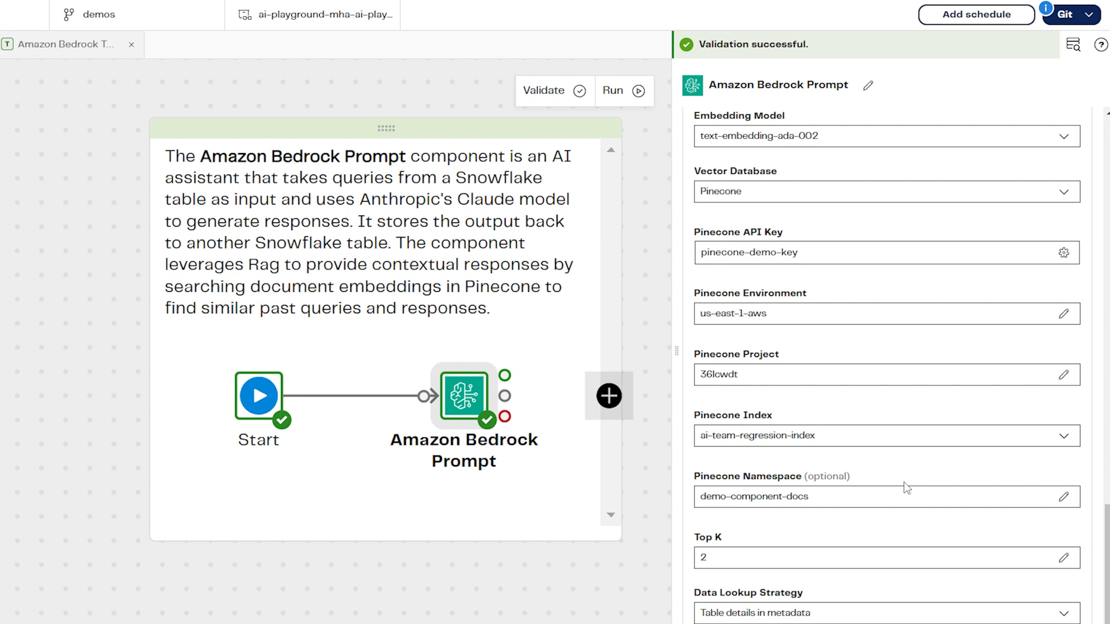
Check the Top K value and the Data Lookup Strategy options without changing them.
{"action": "left_click", "coordinate": [775, 558]}
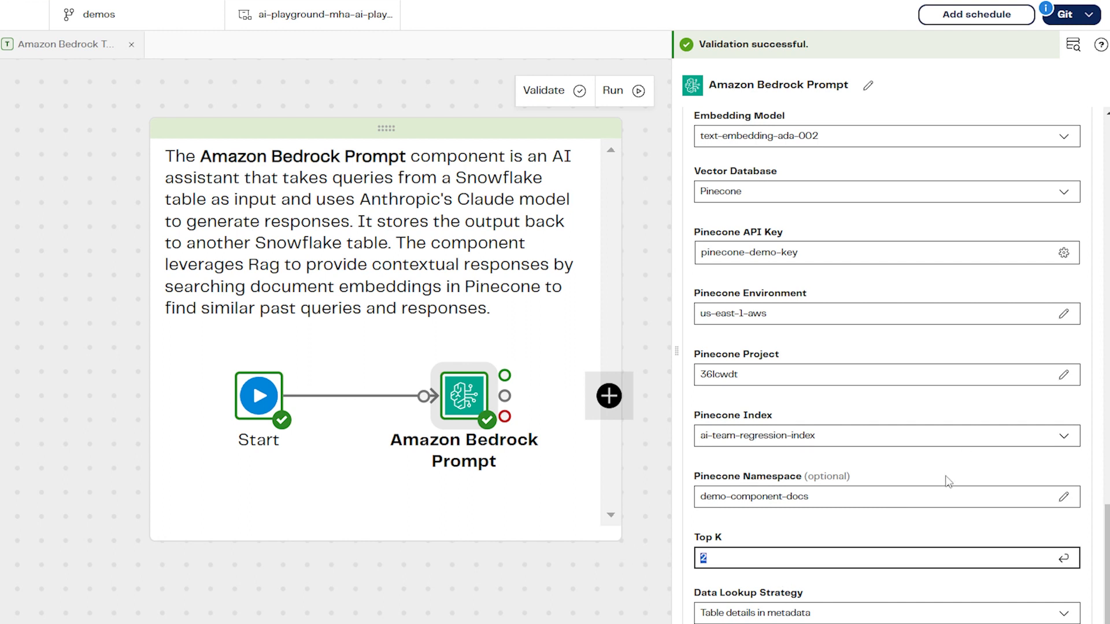
{"action": "left_click", "coordinate": [799, 534]}
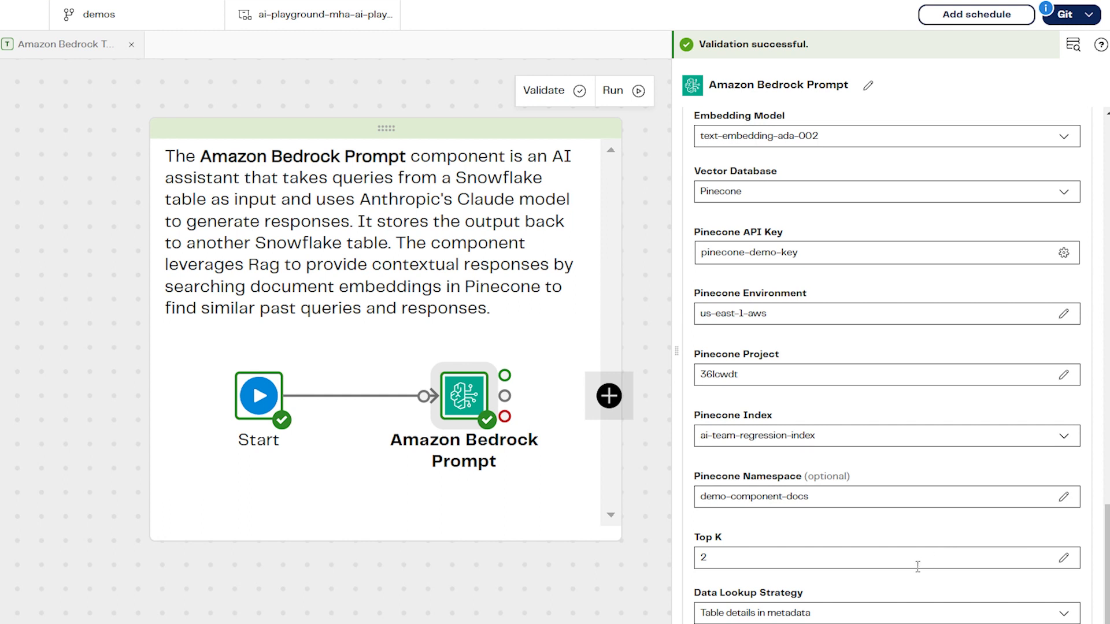
{"action": "left_click", "coordinate": [873, 611]}
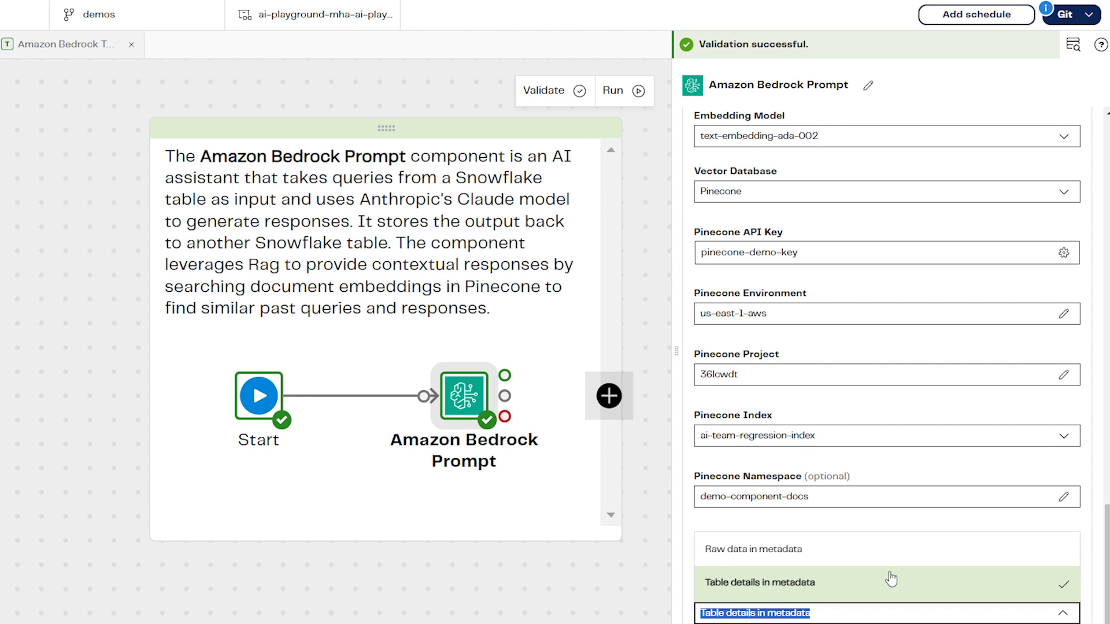
{"action": "left_click", "coordinate": [830, 527]}
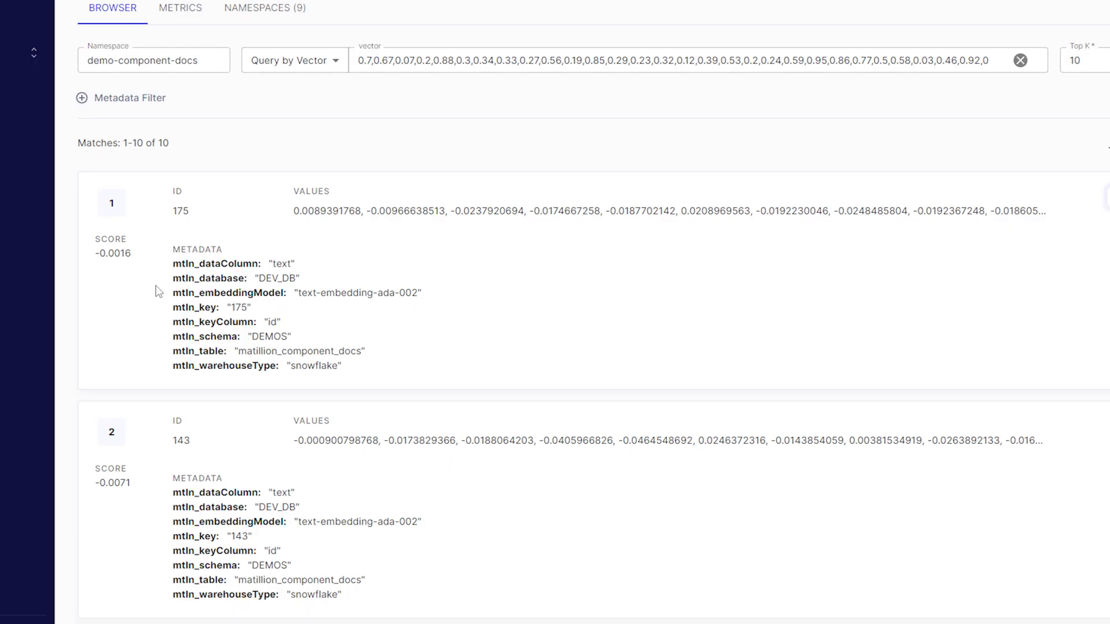
In the Pinecone index browser, highlight the mtln_database, mtln_schema and mtln_table metadata entries of the first match.
{"action": "left_click_drag", "start_coordinate": [173, 278], "coordinate": [298, 278]}
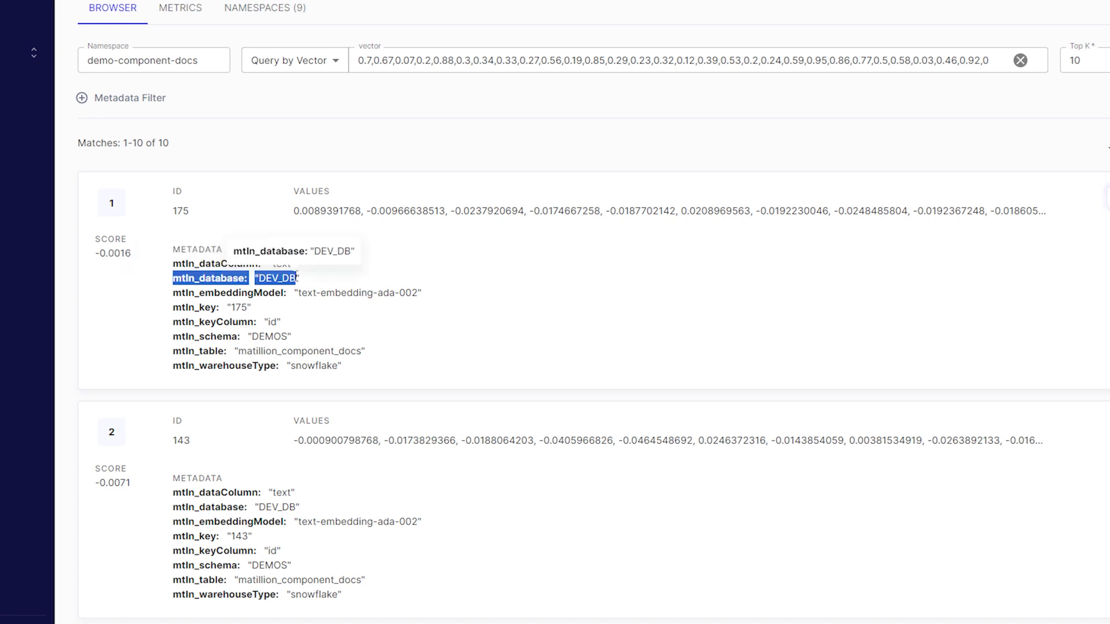
{"action": "left_click_drag", "start_coordinate": [175, 337], "coordinate": [287, 337]}
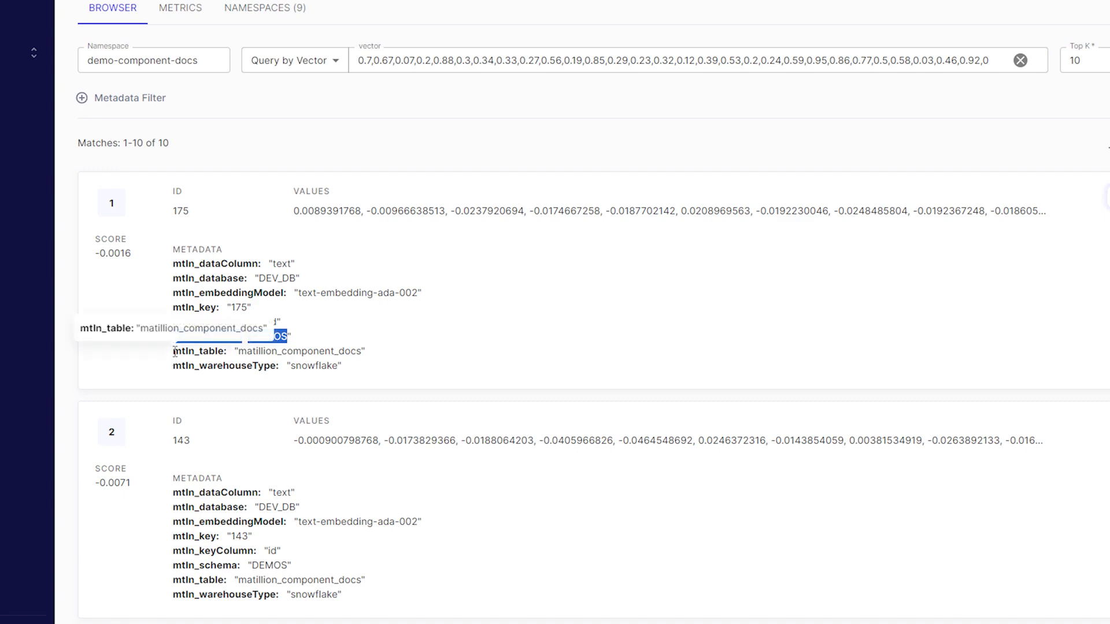
{"action": "left_click_drag", "start_coordinate": [173, 351], "coordinate": [373, 354]}
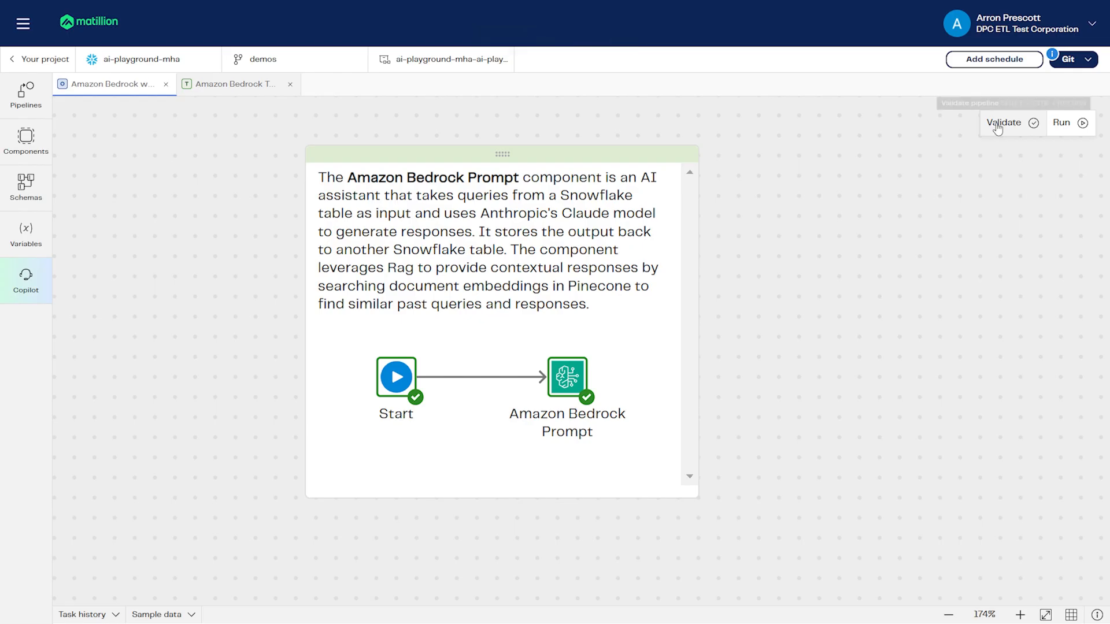
Validate the Bedrock Prompt pipeline in Matillion, then open sample data for component_queries_AmazonBedrock_rag_output in the transformation pipeline.
{"action": "left_click", "coordinate": [998, 127]}
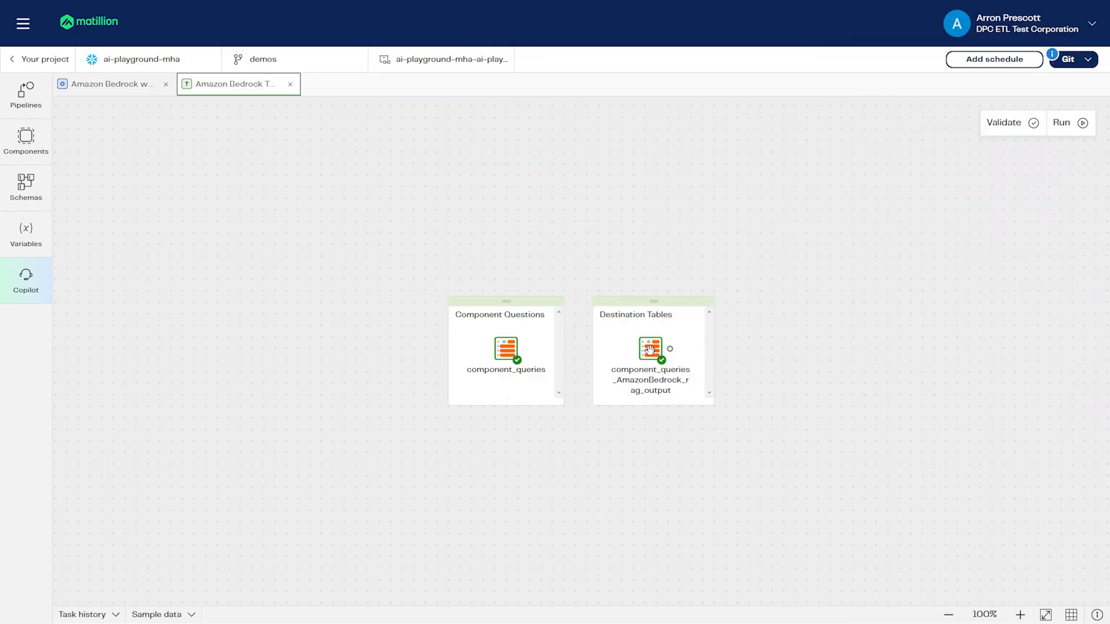
{"action": "left_click", "coordinate": [651, 349]}
{"action": "scroll", "coordinate": [653, 351], "scroll_direction": "up", "scroll_amount": 3}
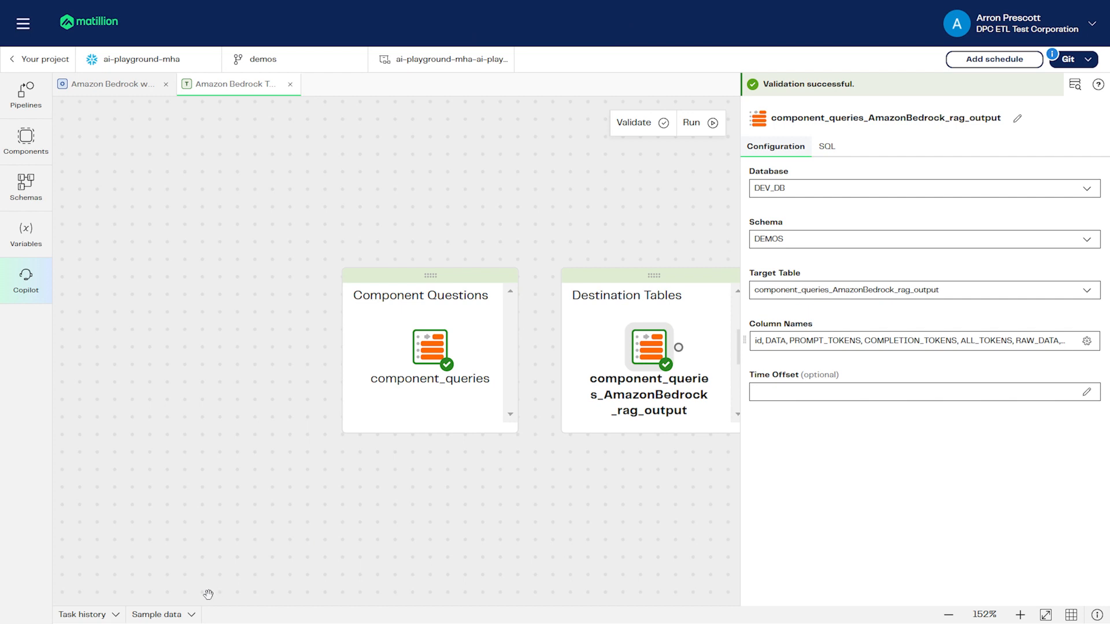
{"action": "left_click", "coordinate": [168, 615]}
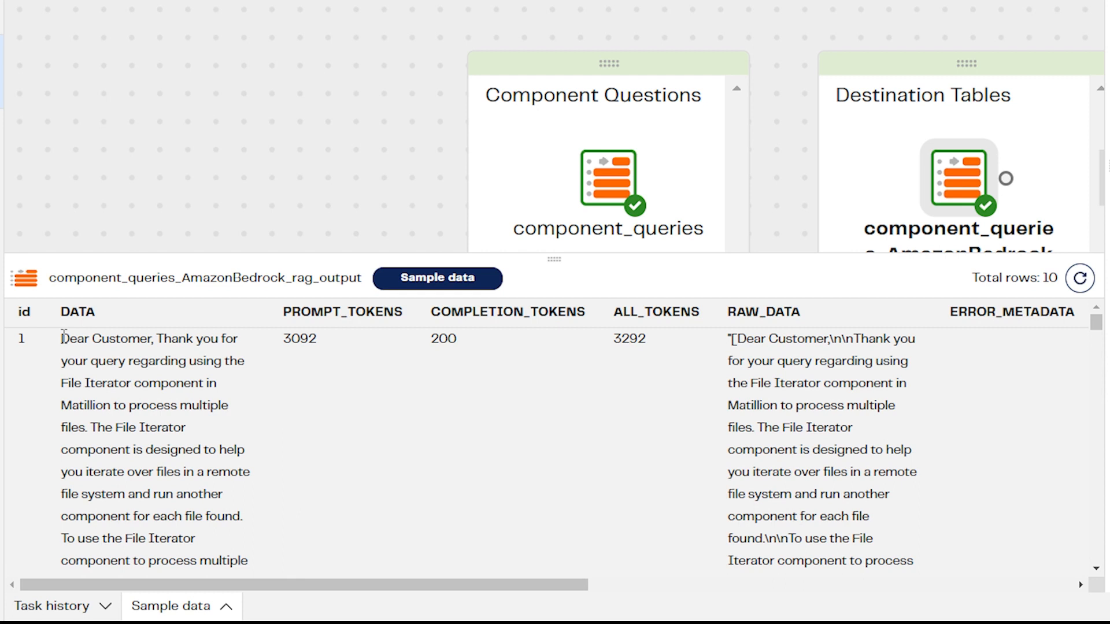
Examine the first sampled output row, covering the generated response in DATA, the token columns, and the system and user prompt columns.
{"action": "left_click_drag", "start_coordinate": [62, 338], "coordinate": [253, 531]}
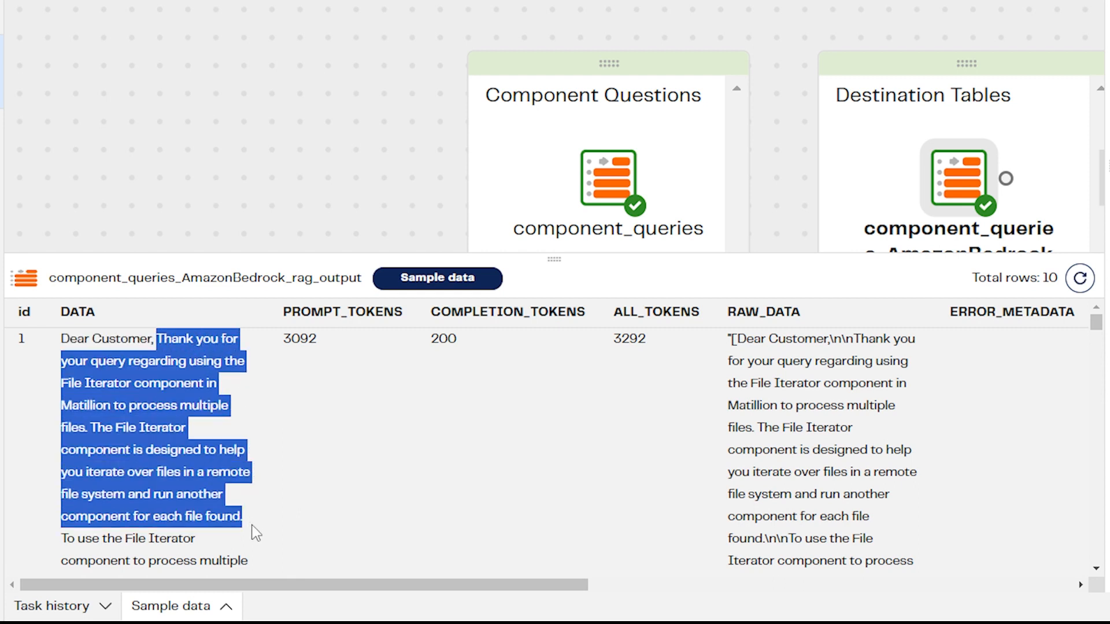
{"action": "left_click", "coordinate": [327, 427]}
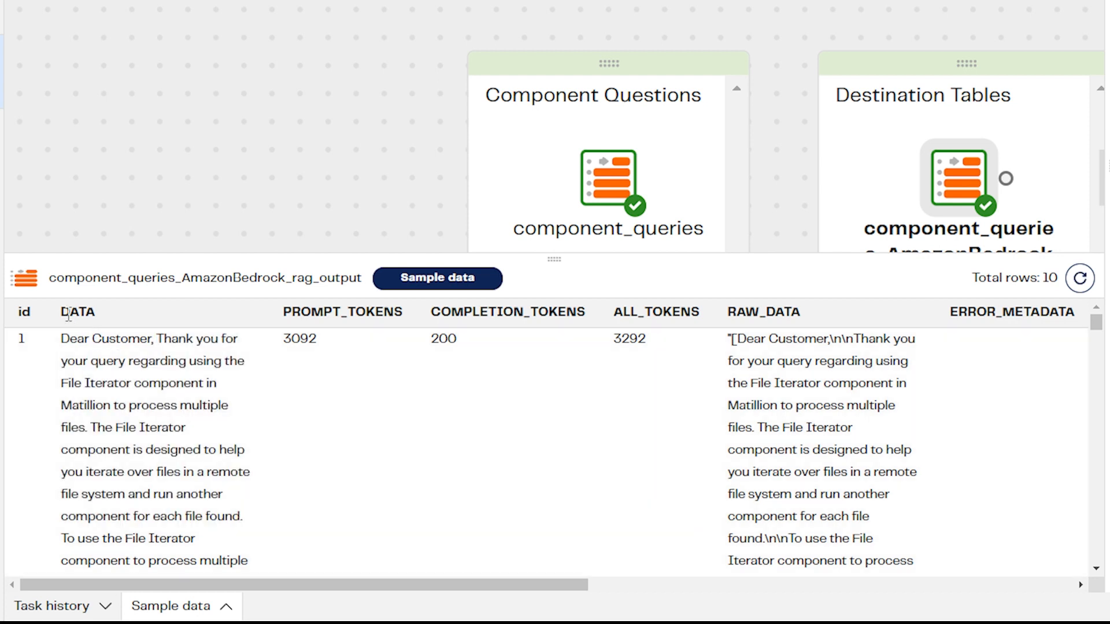
{"action": "double_click", "coordinate": [68, 313]}
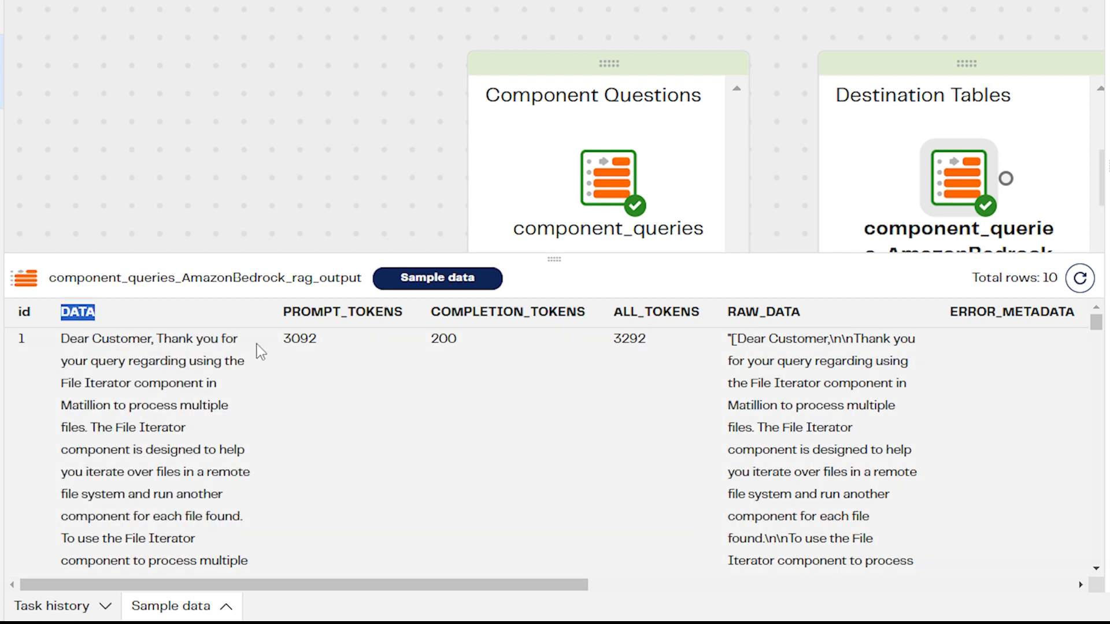
{"action": "left_click_drag", "start_coordinate": [285, 315], "coordinate": [586, 313]}
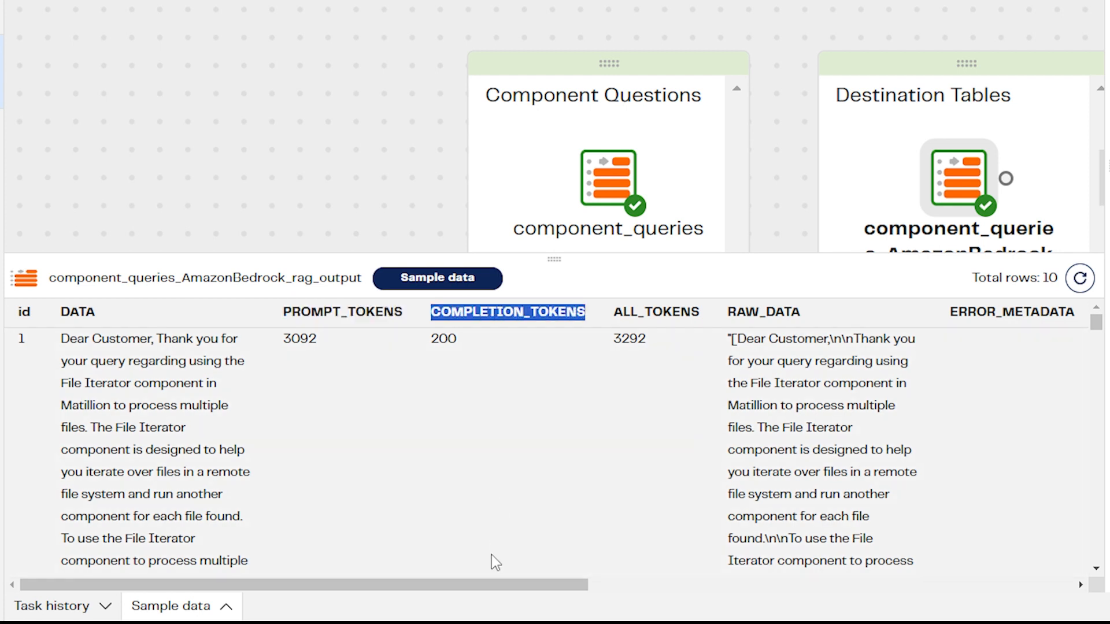
{"action": "left_click_drag", "start_coordinate": [508, 586], "coordinate": [775, 569]}
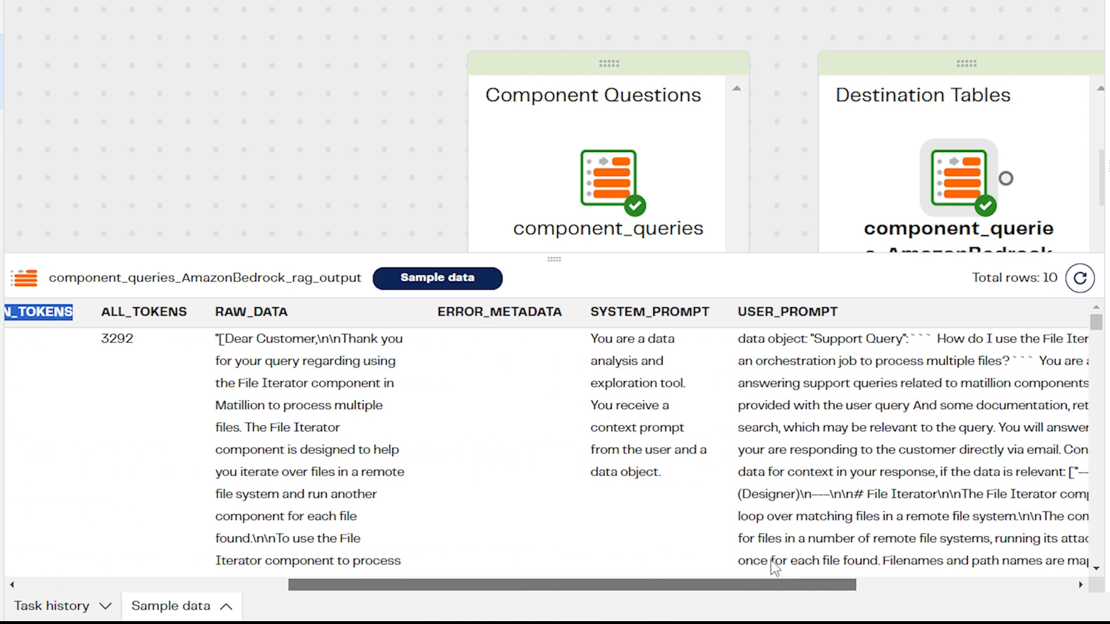
{"action": "scroll", "coordinate": [774, 569], "scroll_direction": "right", "scroll_amount": 5}
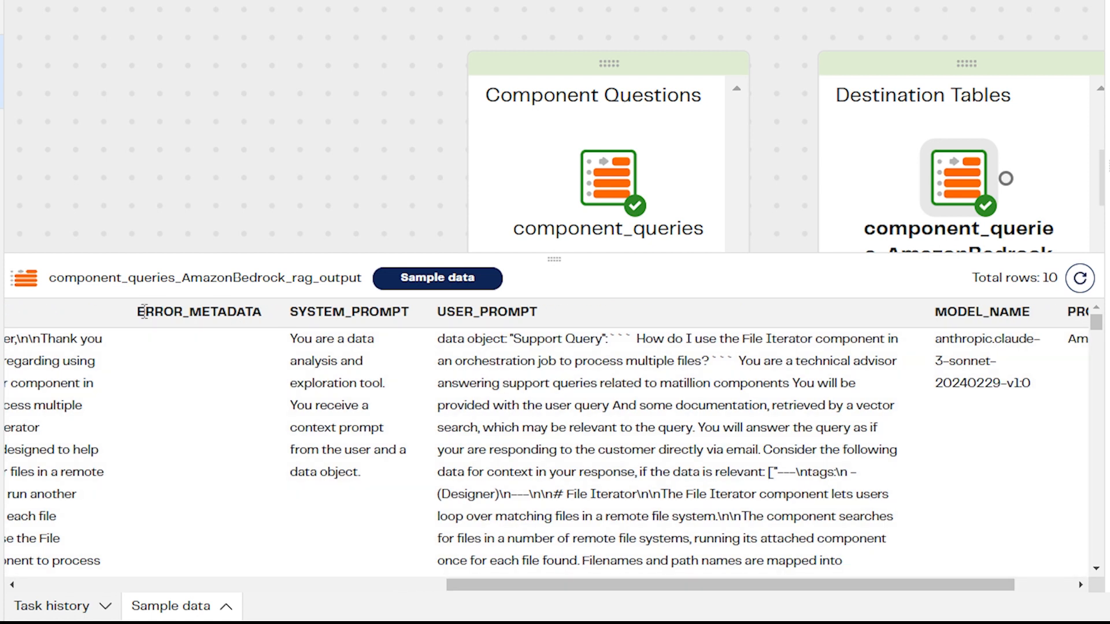